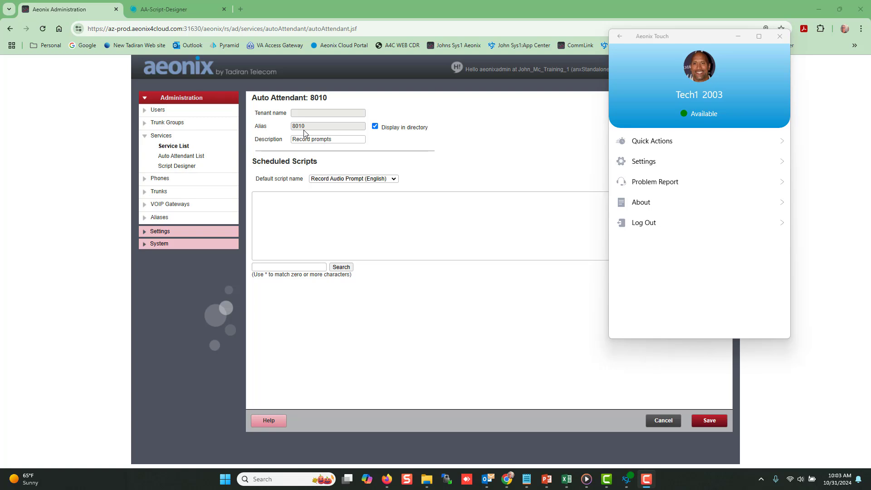
Set the default script of auto attendant 8010 to Record Audio Prompt (English) and save it
left_click(396, 180)
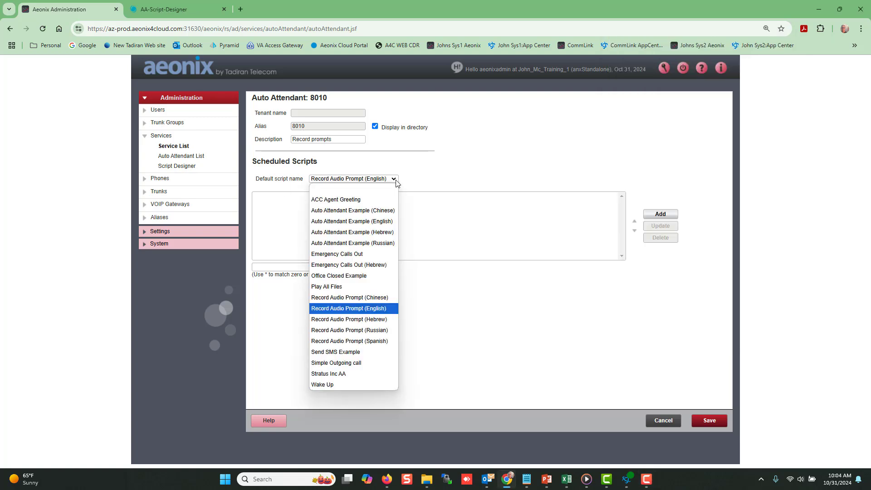
left_click(361, 310)
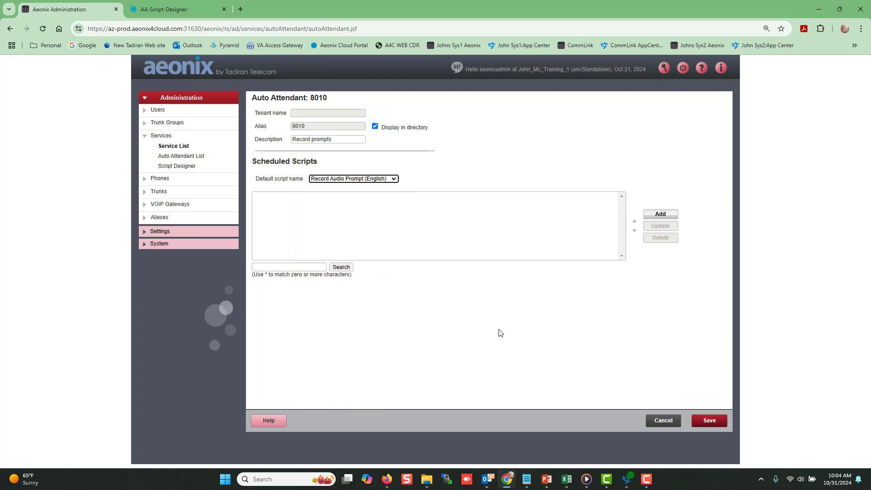
left_click(709, 420)
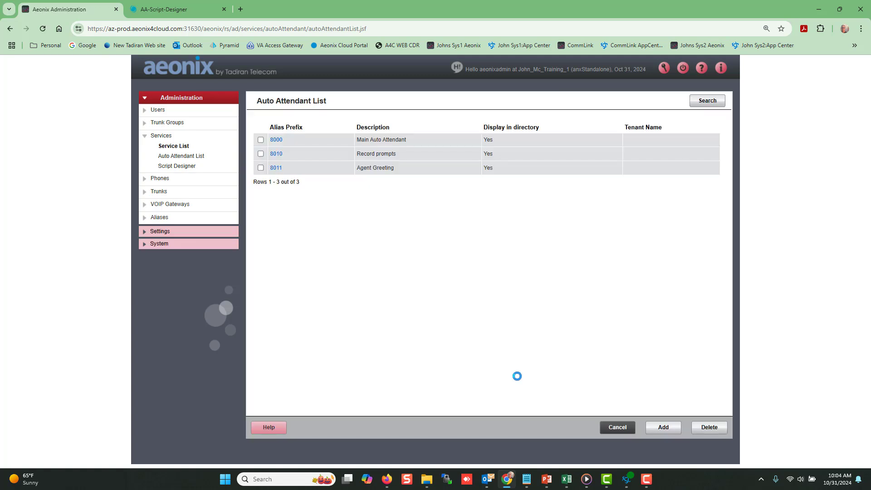
Switch to the Aeonix Touch softphone and call the Record prompts auto attendant at 8010
left_click(625, 480)
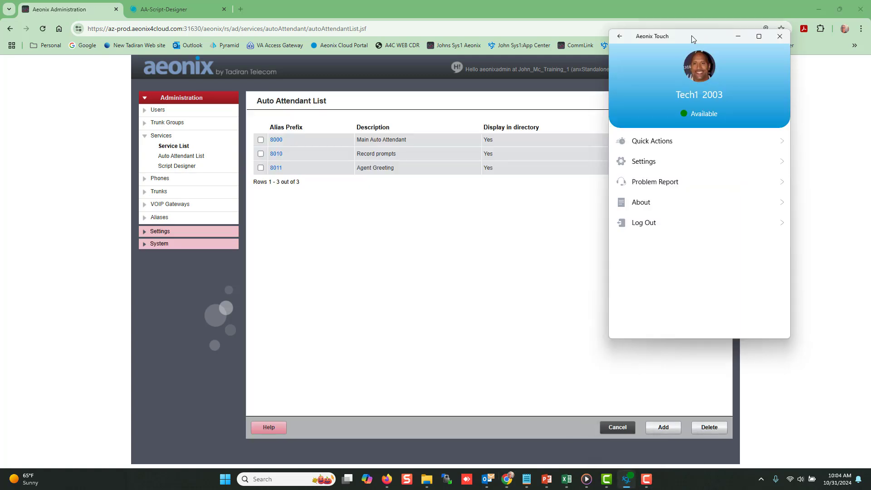
left_click_drag(691, 36, 674, 21)
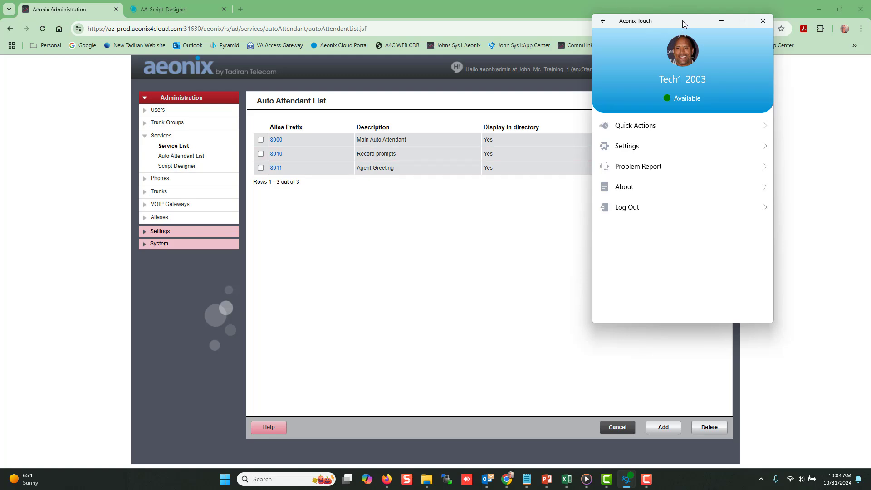
left_click(603, 21)
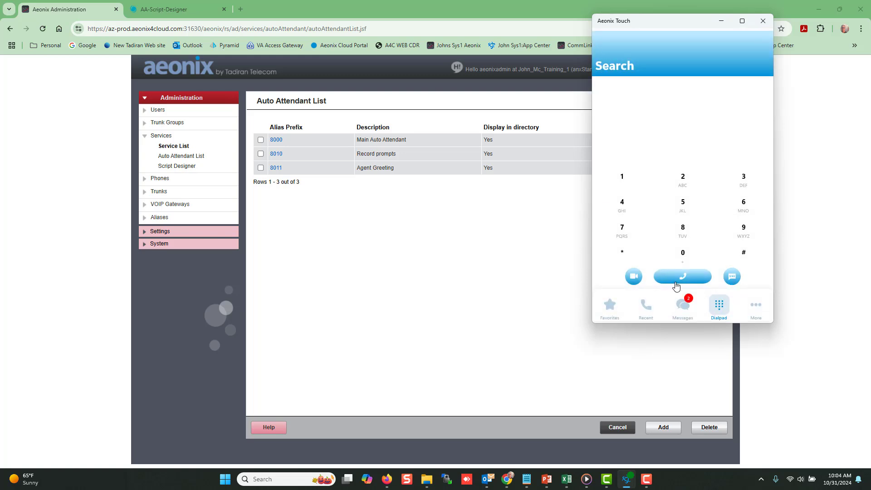
left_click(683, 229)
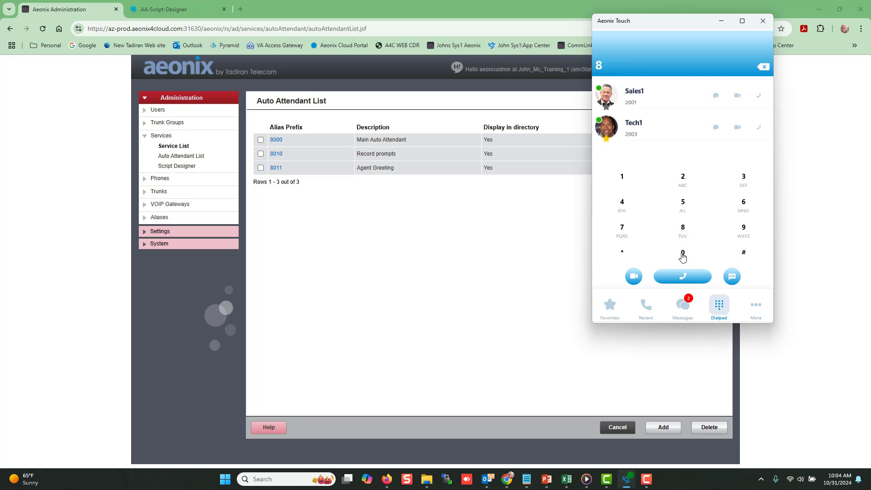
left_click(683, 255)
left_click(621, 177)
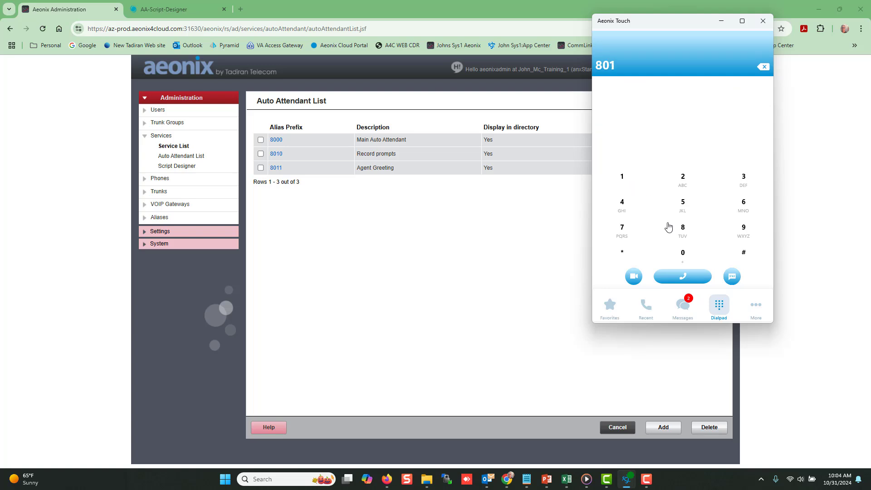
left_click(681, 252)
left_click(682, 276)
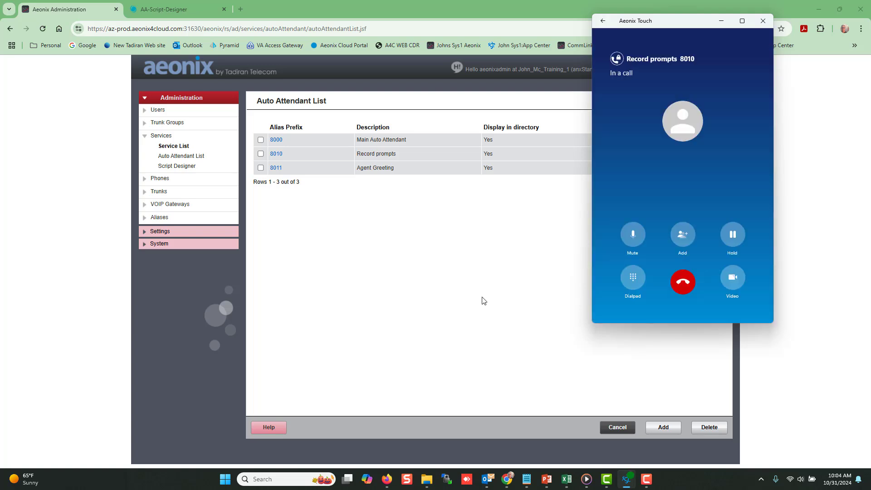
Record phone prompt 0 during the call by entering 0, #, #, 1, and end the call
left_click(633, 277)
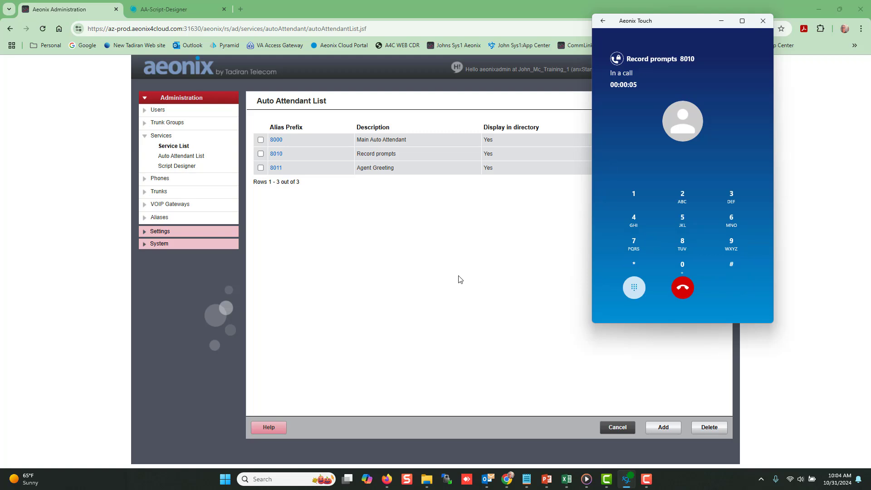
left_click(683, 266)
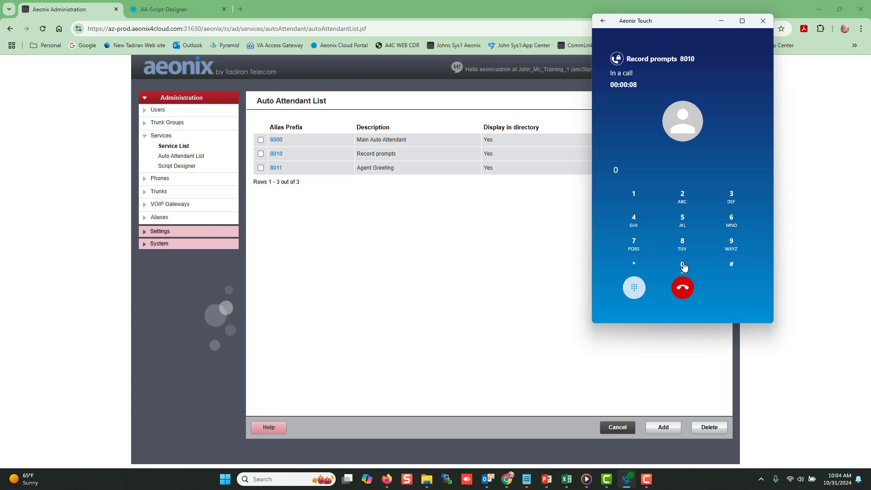
left_click(730, 265)
left_click(730, 269)
left_click(635, 197)
left_click(682, 287)
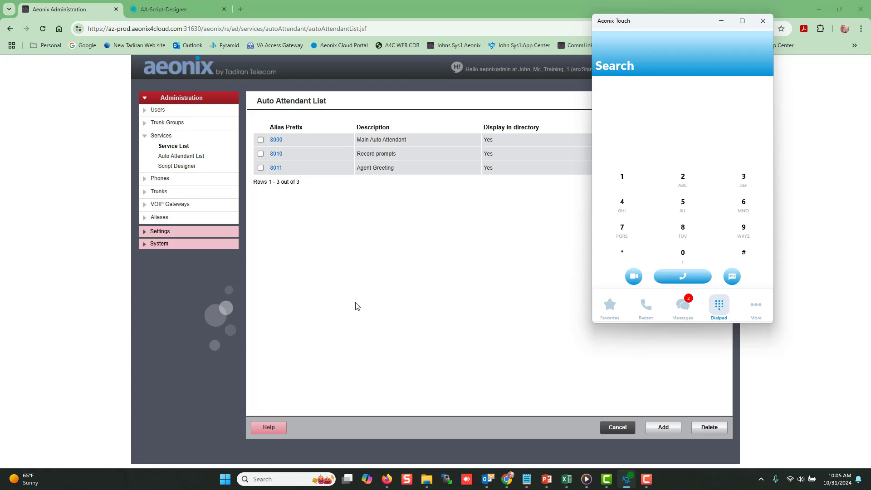
Open the Script Designer and show the Main Menu state's properties in the Stratus Inc AA script, with more room for the properties area
left_click(177, 167)
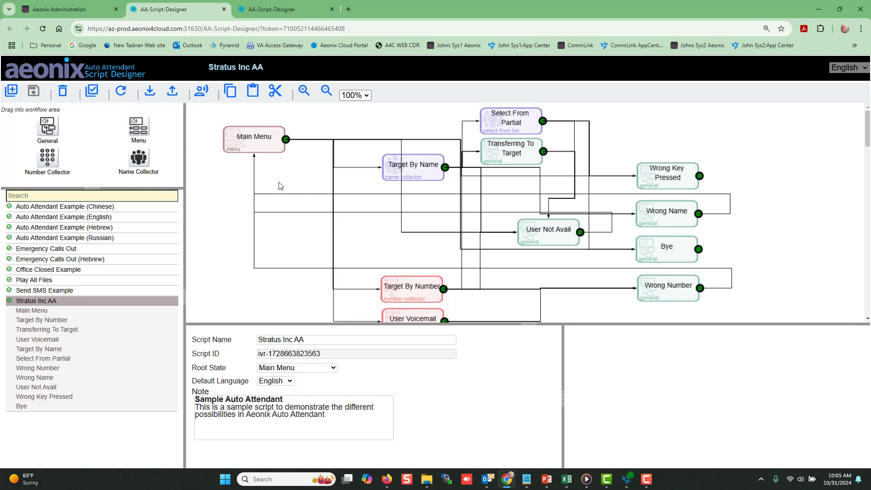
left_click(243, 141)
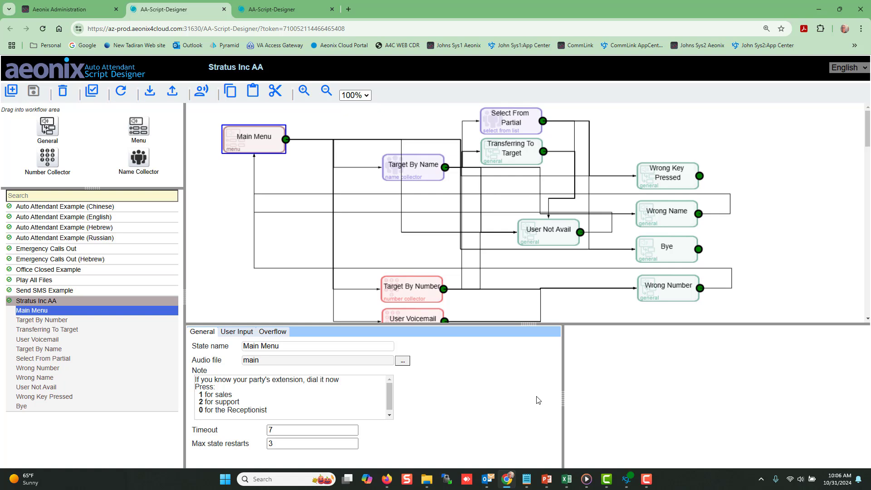
left_click_drag(527, 324, 526, 258)
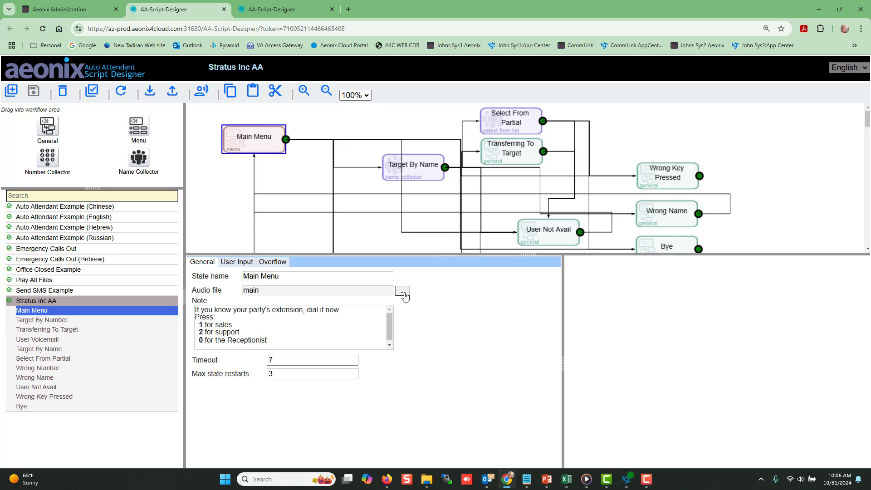
Make recorded_by_phone_0 the only selected audio file of the Main Menu state
left_click(403, 293)
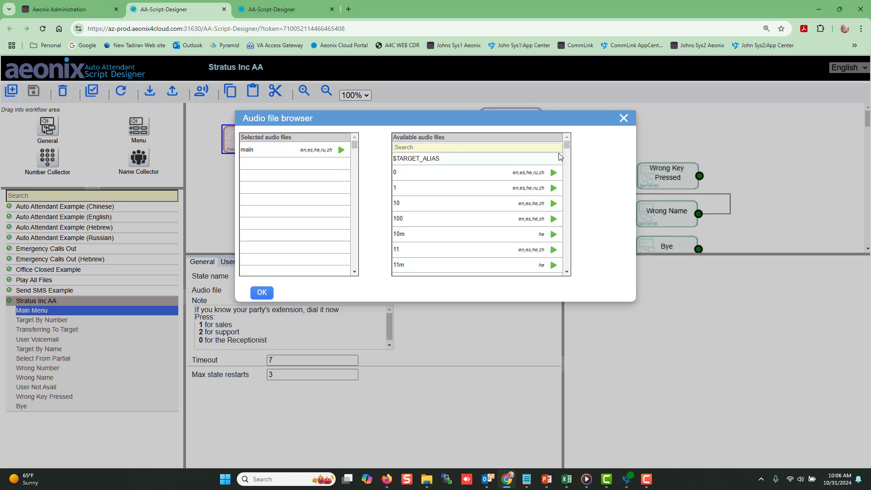
left_click_drag(567, 153, 562, 245)
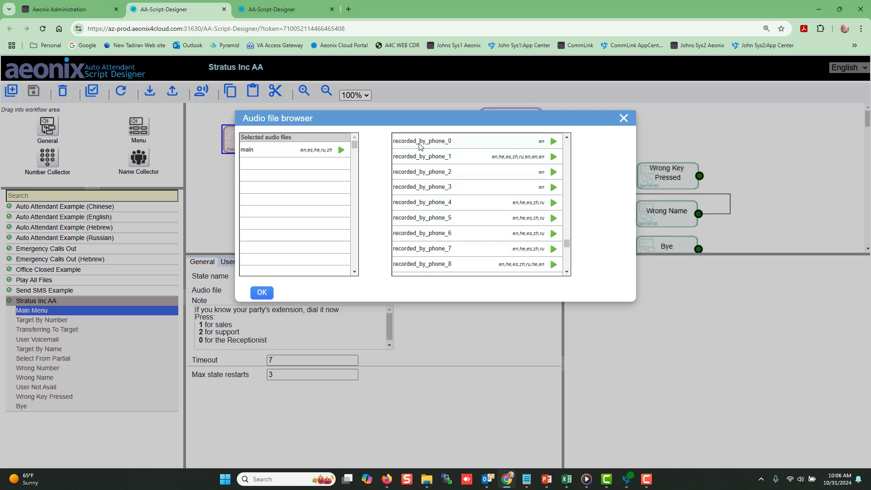
left_click_drag(420, 145, 278, 169)
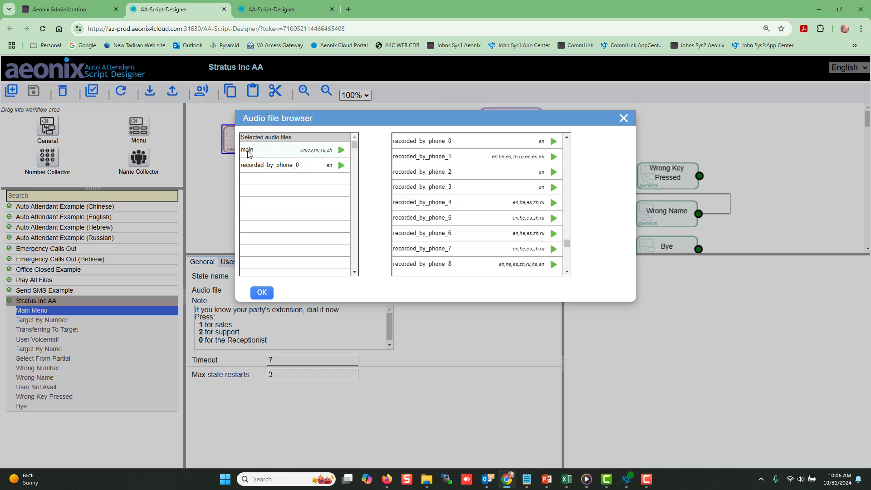
left_click_drag(248, 154, 426, 167)
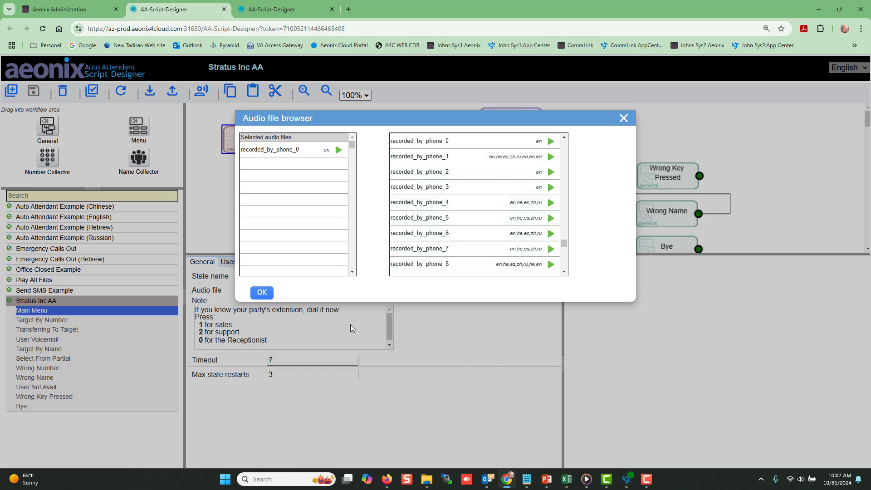
left_click(258, 294)
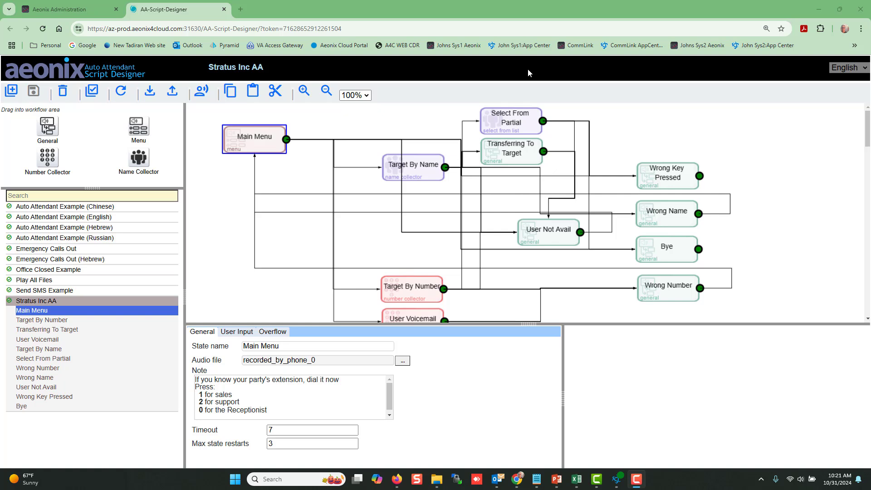
Upload the audio file "AAA-Stratus inc Main Menu prompt.mp3" to the Script Designer with English as its language
left_click(202, 95)
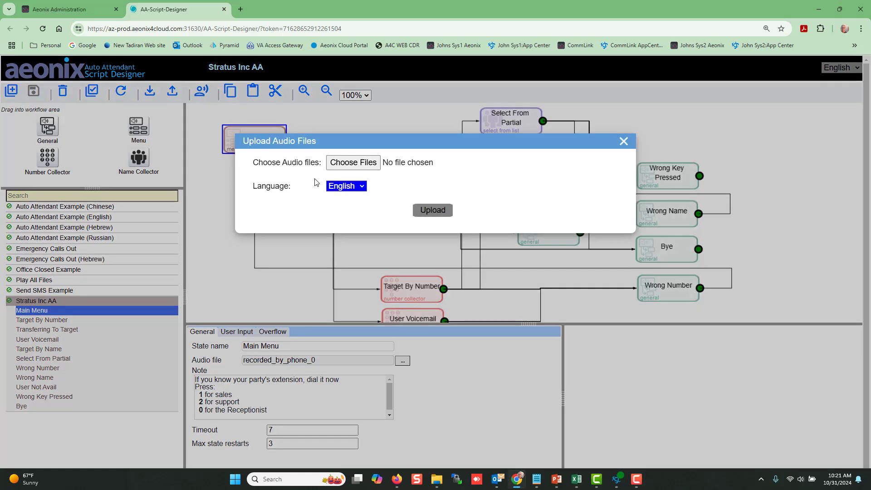
left_click(360, 164)
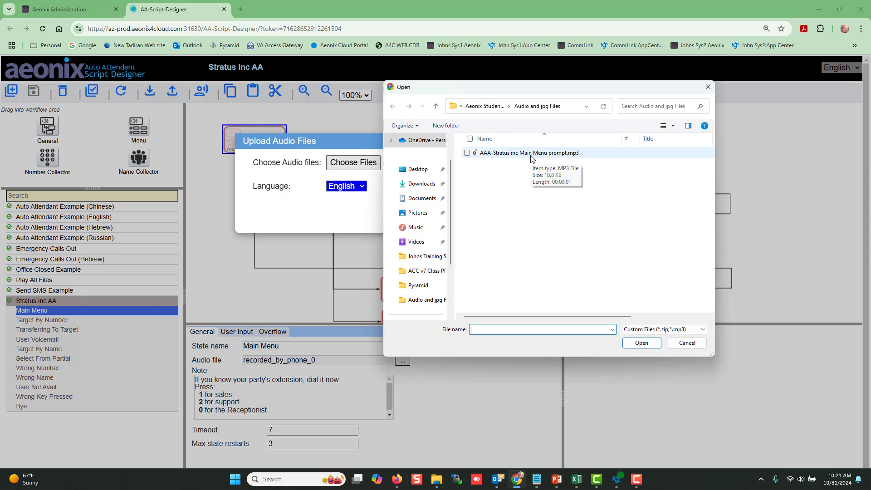
left_click(531, 154)
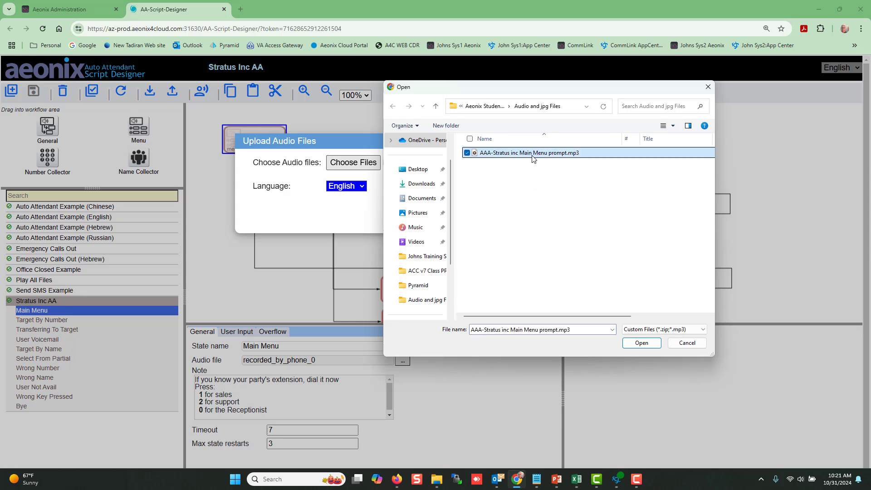
left_click(641, 344)
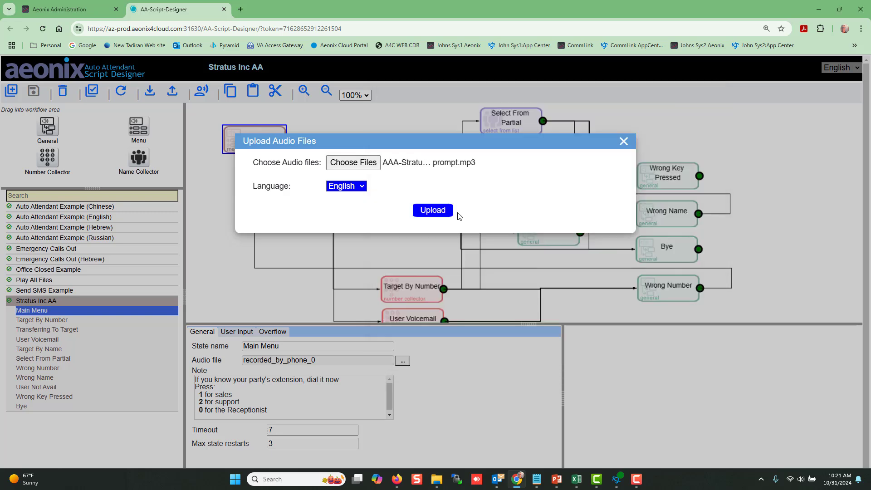
left_click(432, 210)
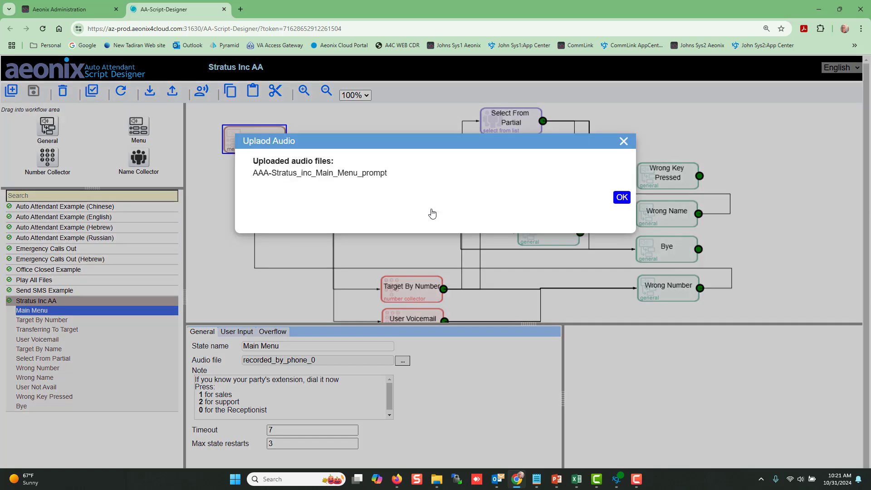
left_click(618, 199)
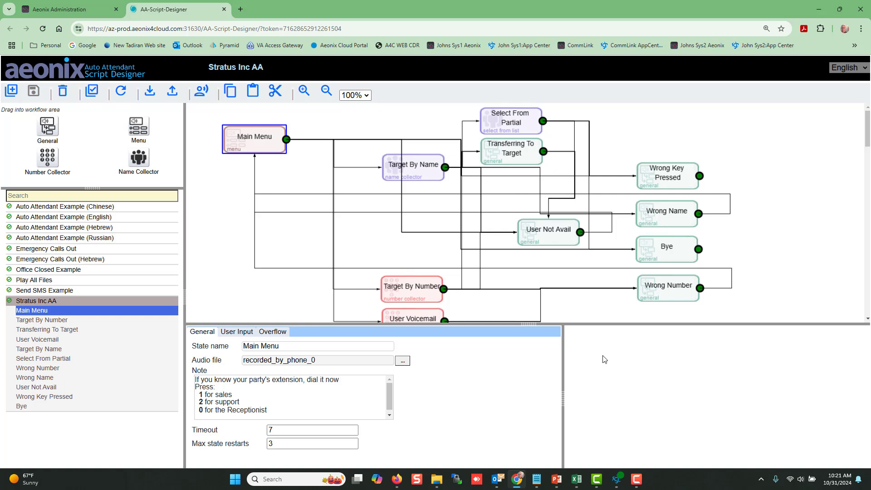
Make the uploaded AAA-Stratus_inc_Main_Menu_prompt the only selected audio file of the Main Menu state
mouse_move(247, 146)
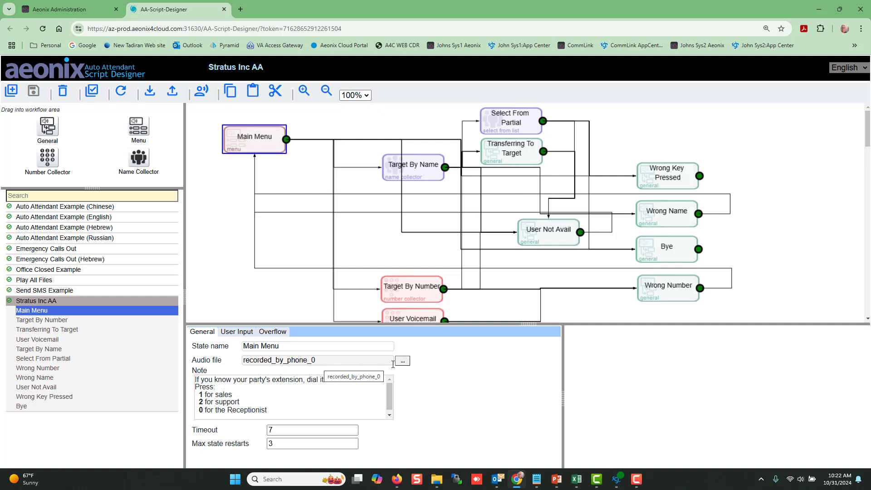
left_click(402, 362)
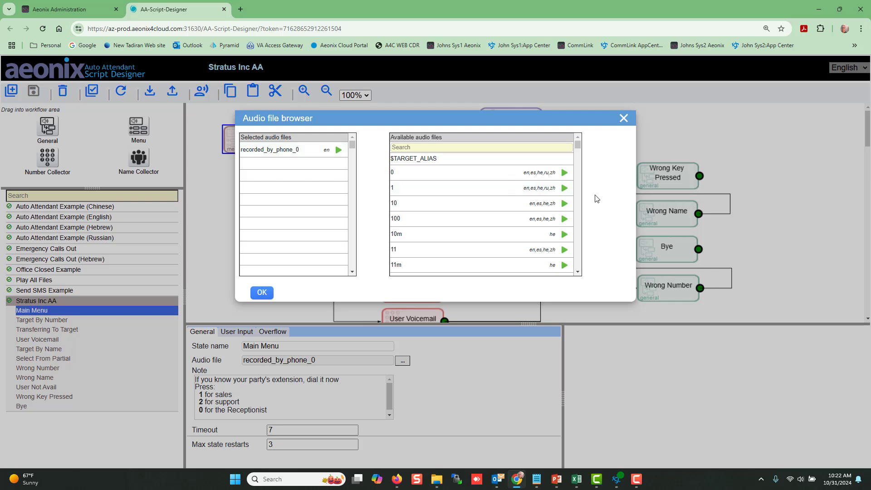
left_click_drag(577, 146, 578, 224)
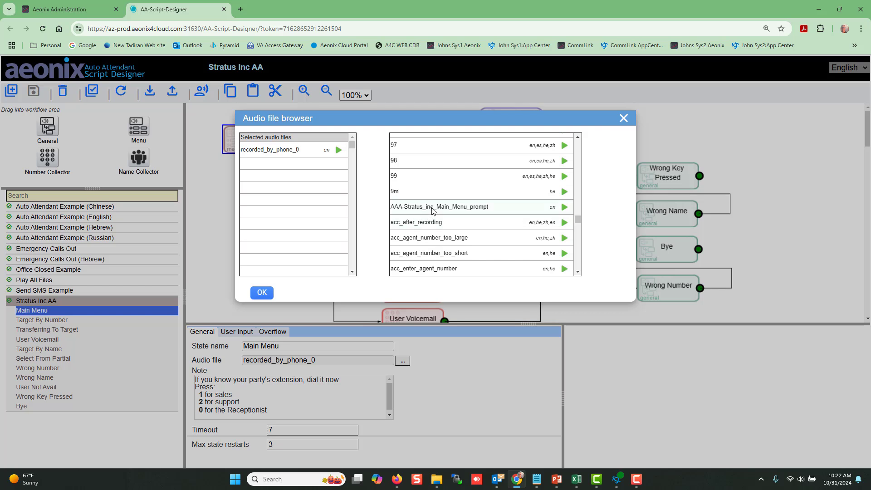
left_click_drag(430, 212, 286, 170)
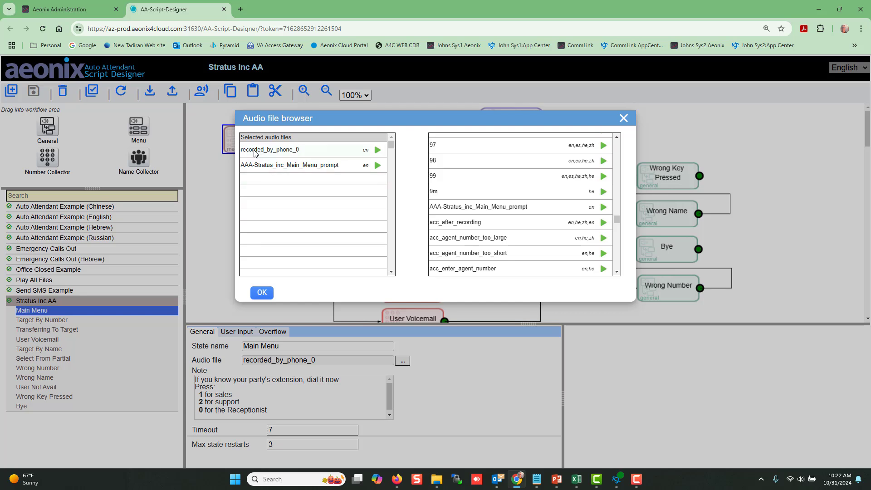
left_click_drag(255, 153, 498, 205)
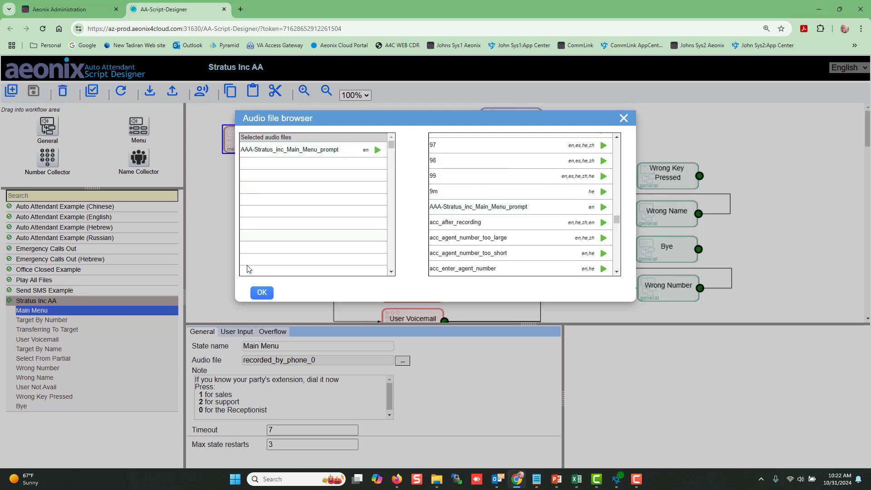
left_click(262, 292)
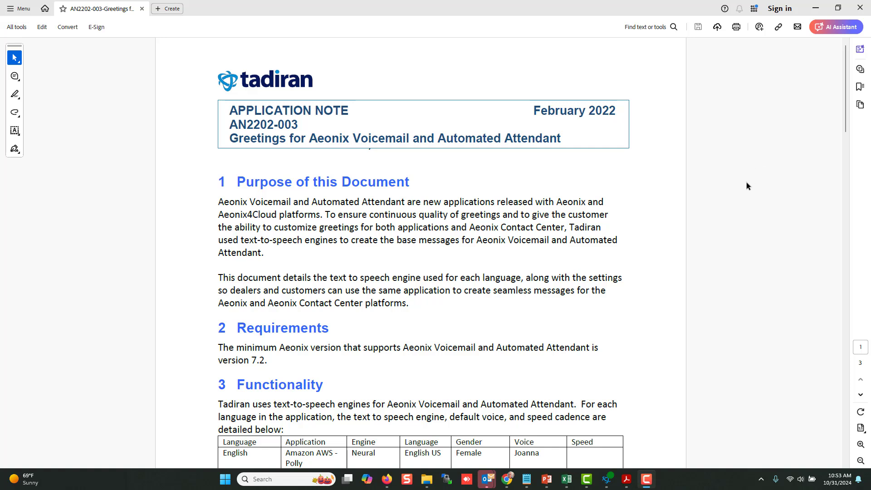
Review the AN2202-003 application note's requirements and its text-to-speech engine, voice and speed settings for each language
scroll(746, 185, "down", 3)
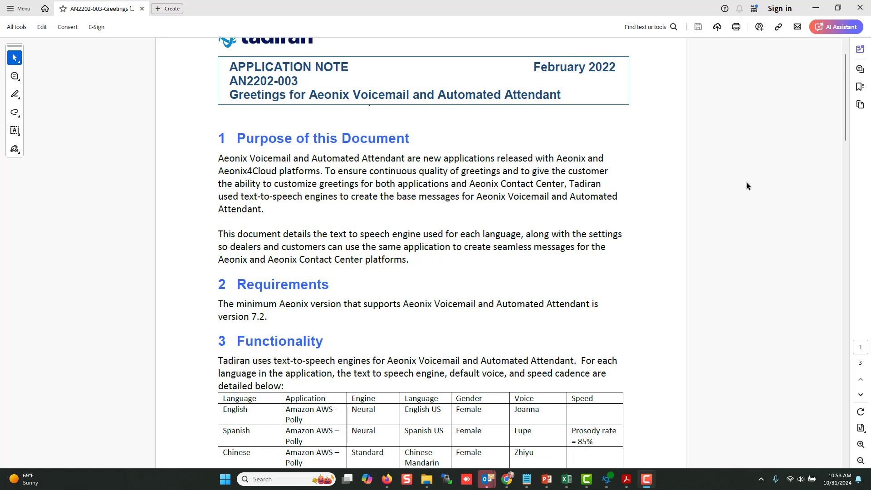
scroll(746, 182, "down", 3)
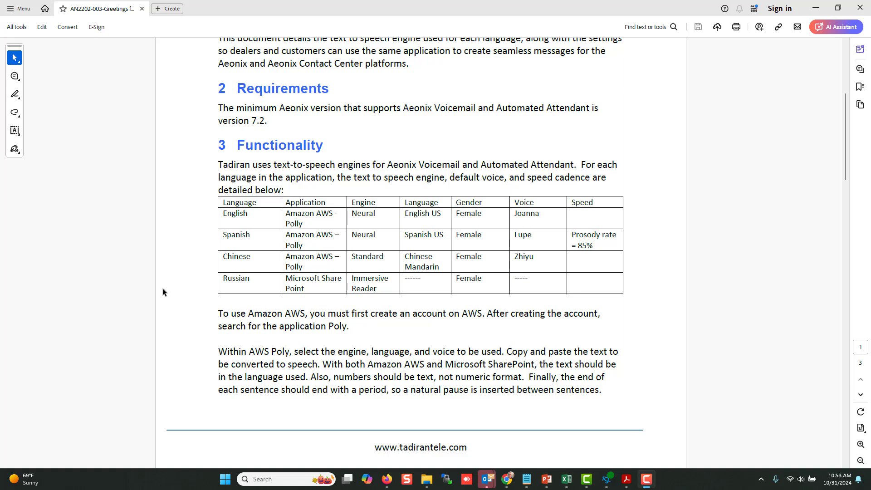
scroll(198, 310, "down", 3)
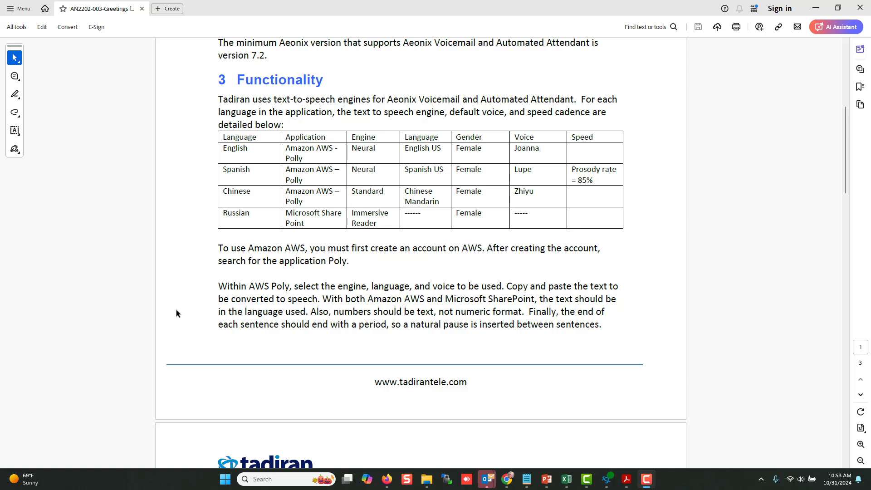
Read the application note's instructions for converting text with Amazon Polly, including the example settings and the MP3 download guidance
scroll(177, 311, "down", 5)
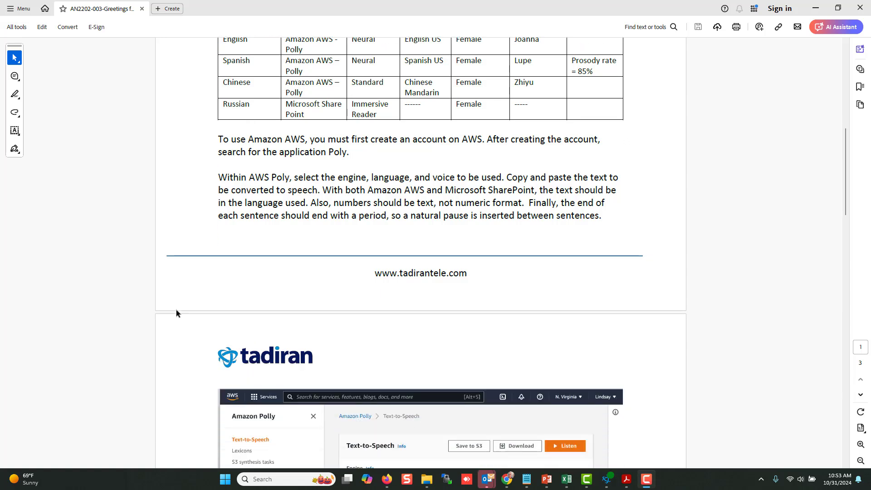
scroll(176, 311, "down", 7)
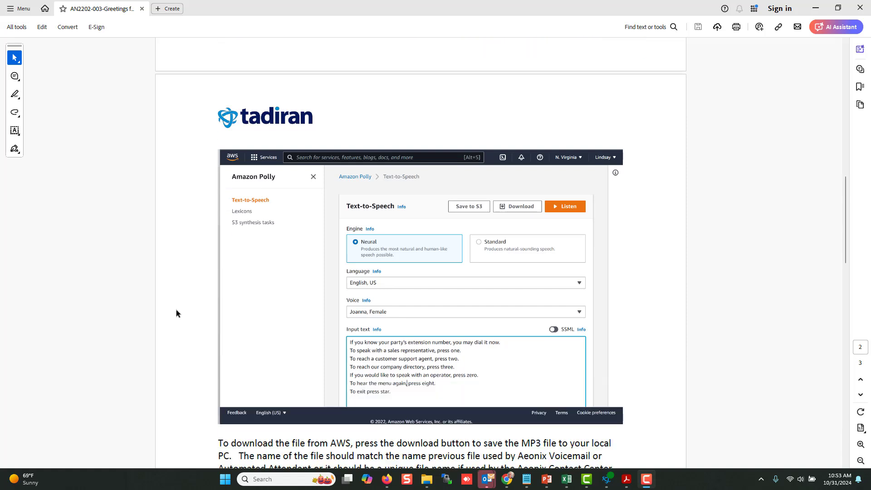
scroll(176, 311, "down", 1)
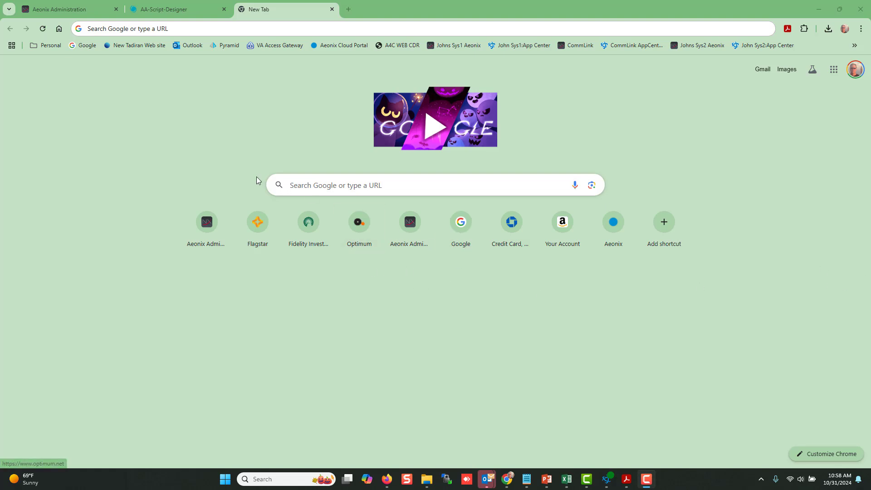
left_click(90, 27)
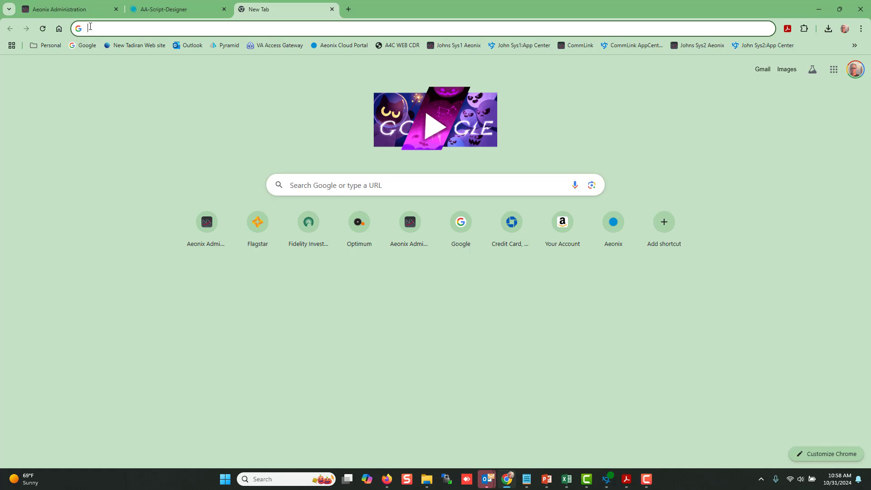
right_click(91, 27)
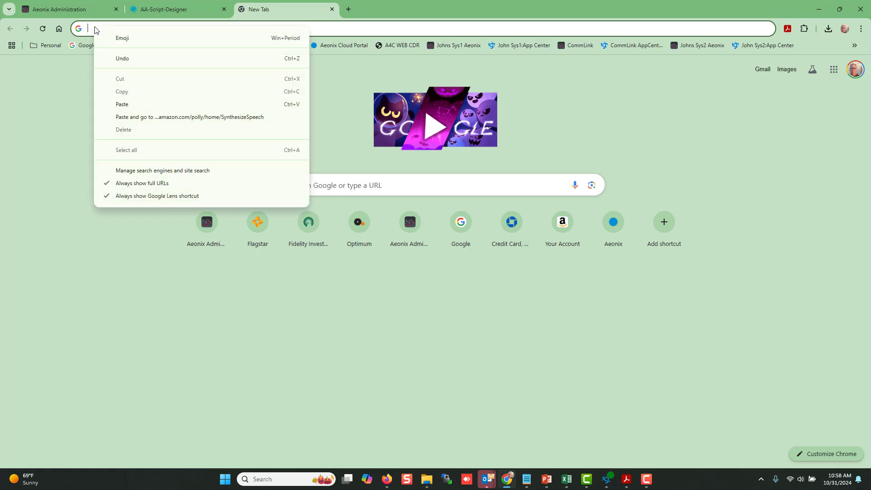
left_click(123, 104)
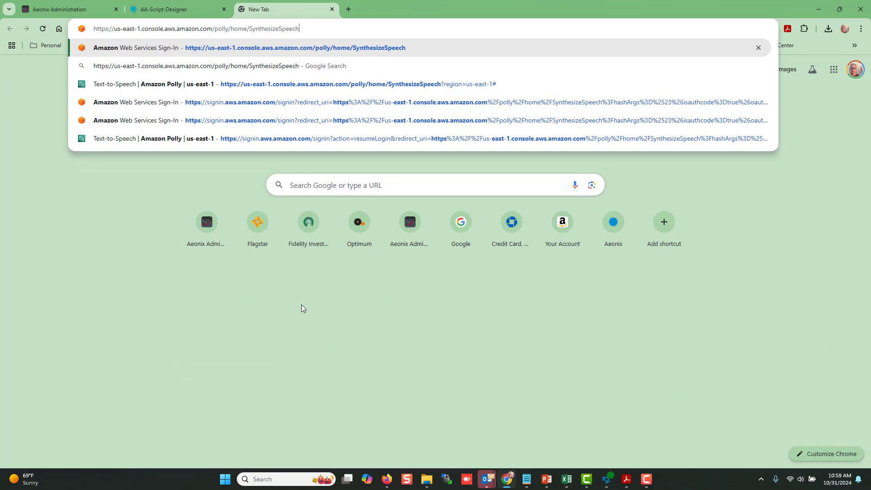
key("Return")
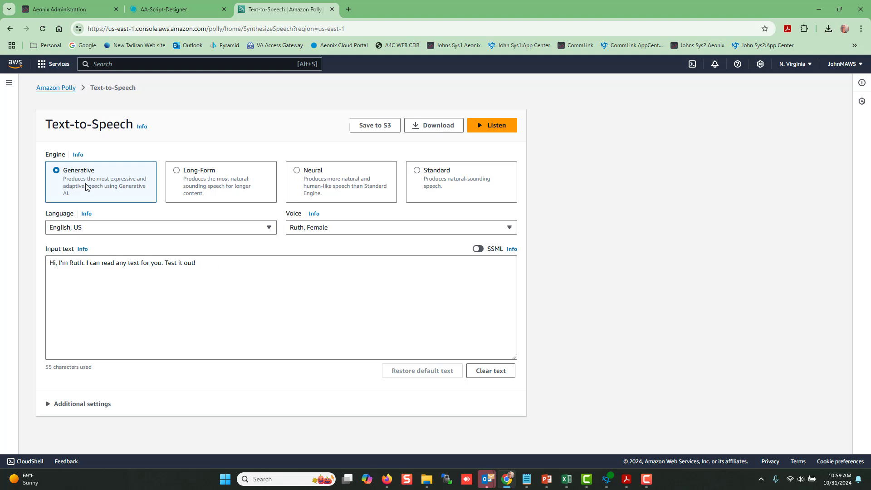
Choose the Neural engine and the Joanna, Female voice, with English, US as the speech language
left_click(297, 172)
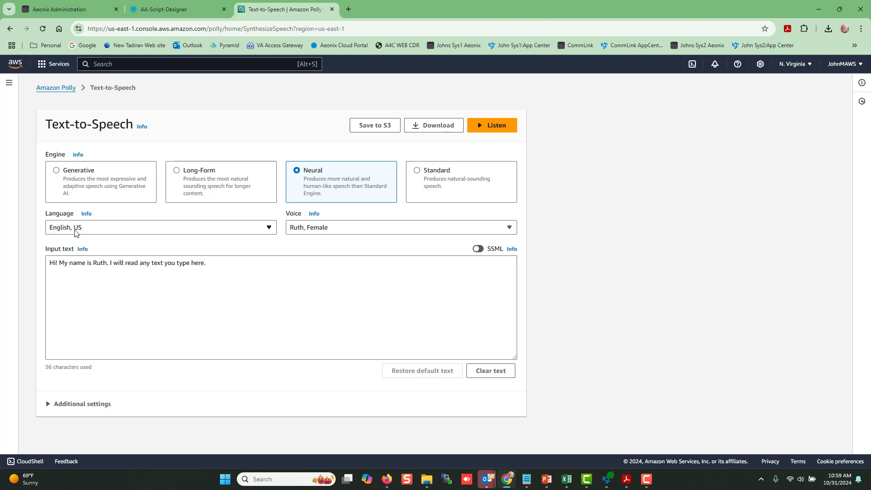
left_click(269, 231)
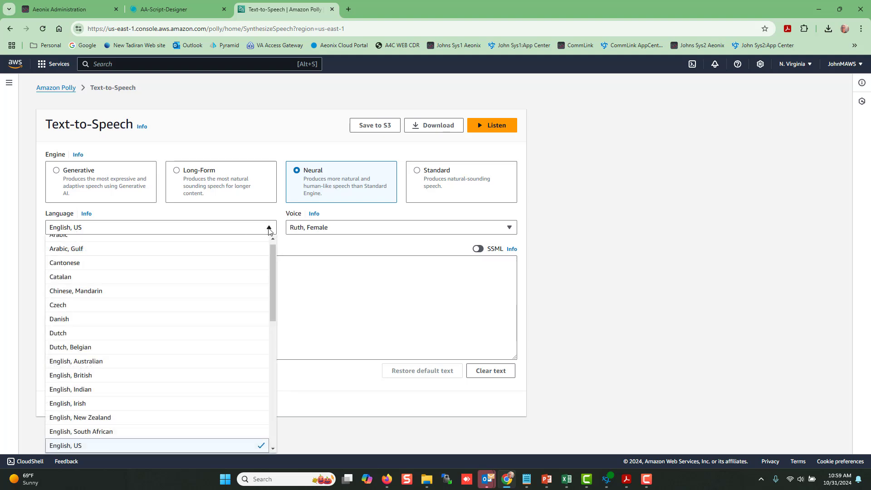
left_click(270, 230)
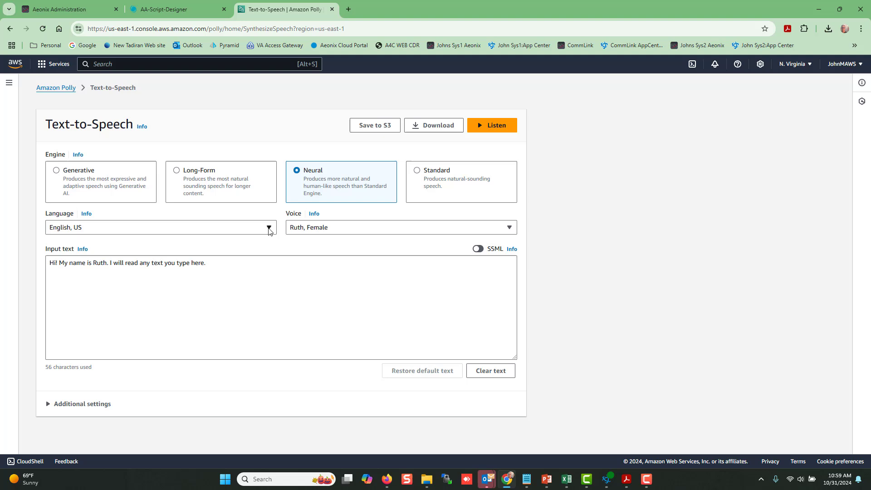
left_click(509, 227)
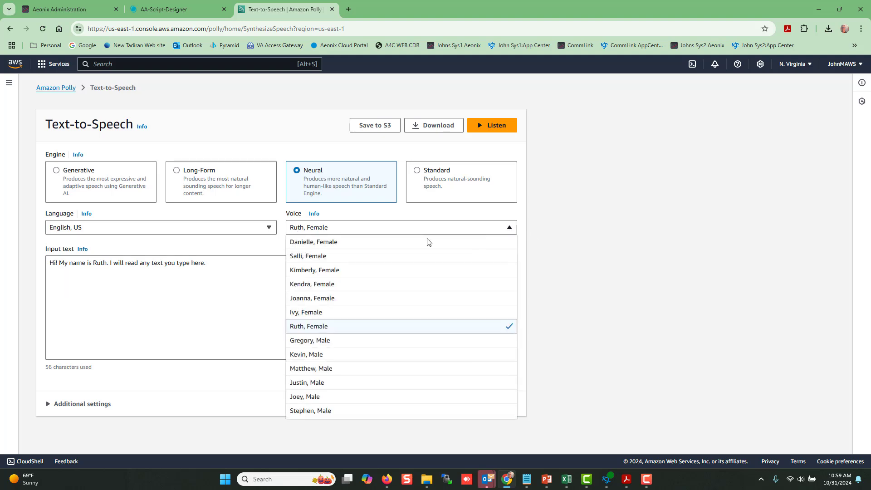
left_click(326, 298)
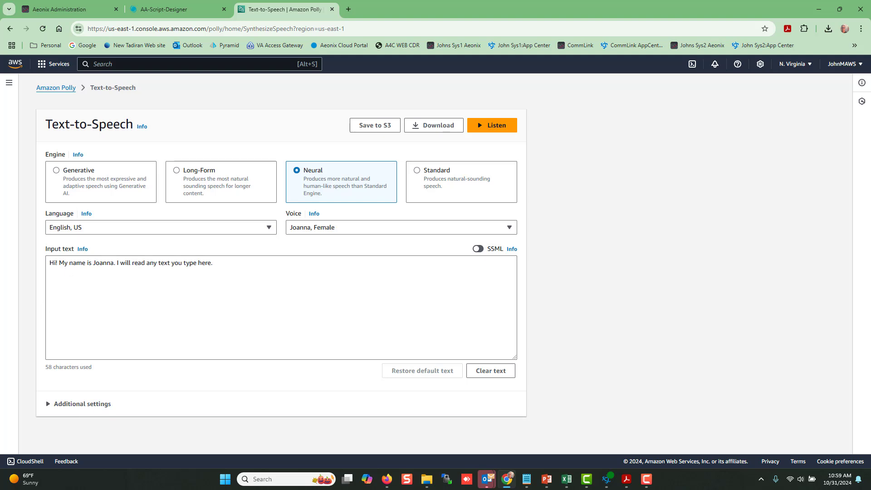
Replace the sample input text with the Stratus Inc. greeting offering extension dialing, Sales 1, Support 2 and Receptionist 0, and listen to it
key("alt+Tab")
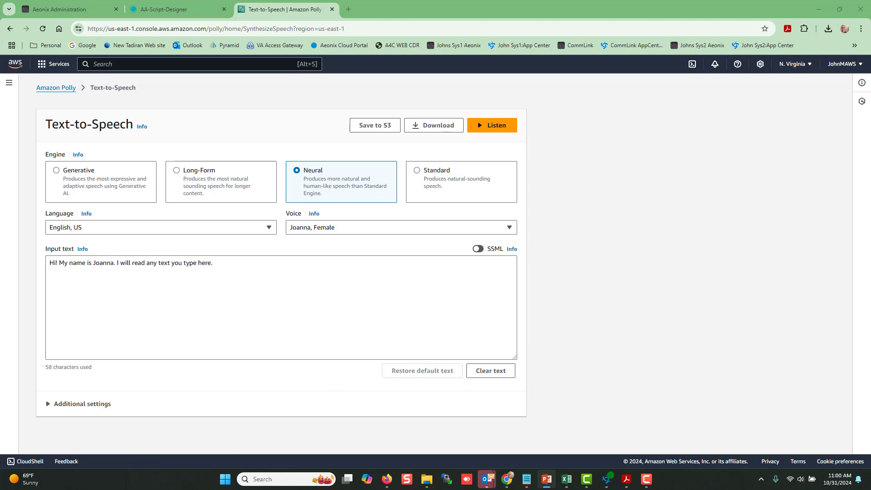
left_click_drag(215, 265, 51, 271)
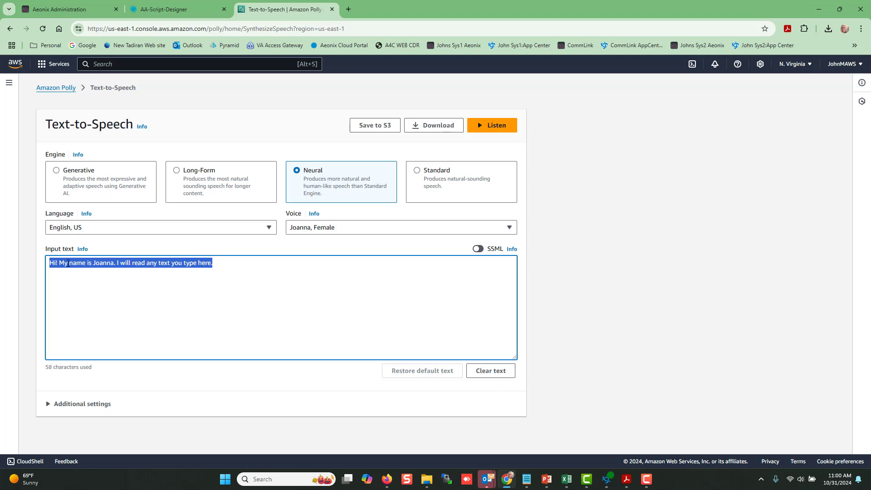
right_click(65, 267)
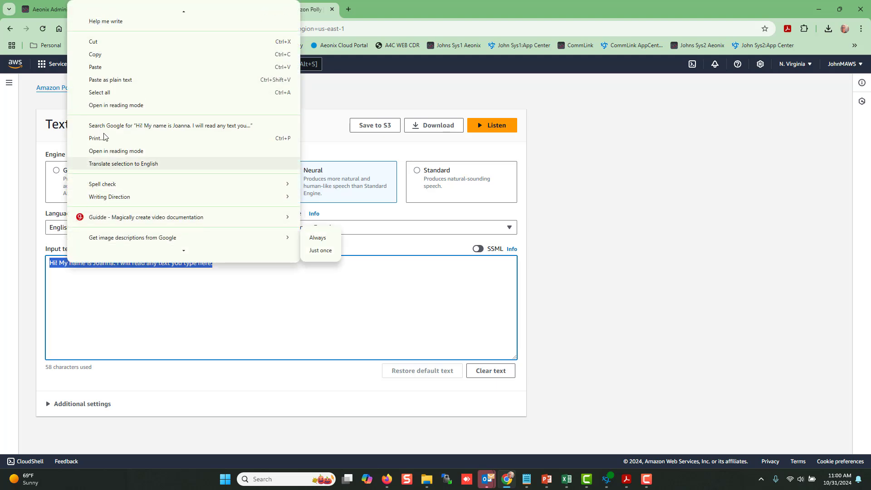
left_click(107, 68)
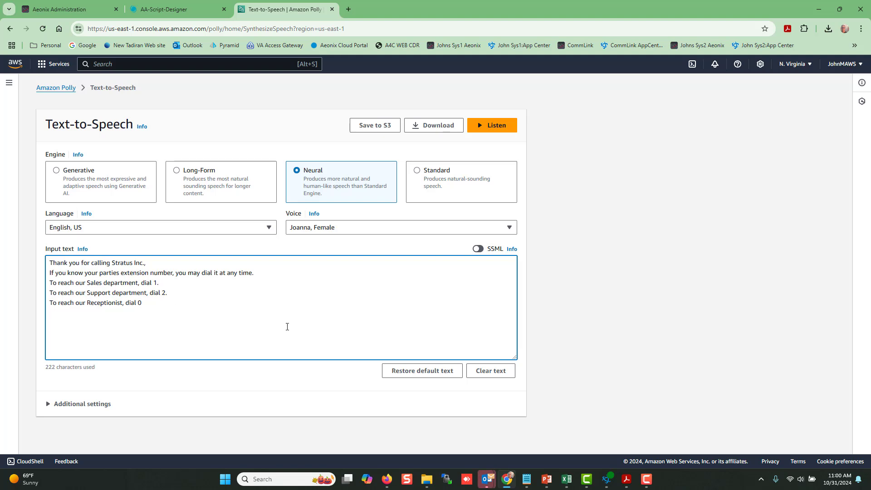
left_click(495, 130)
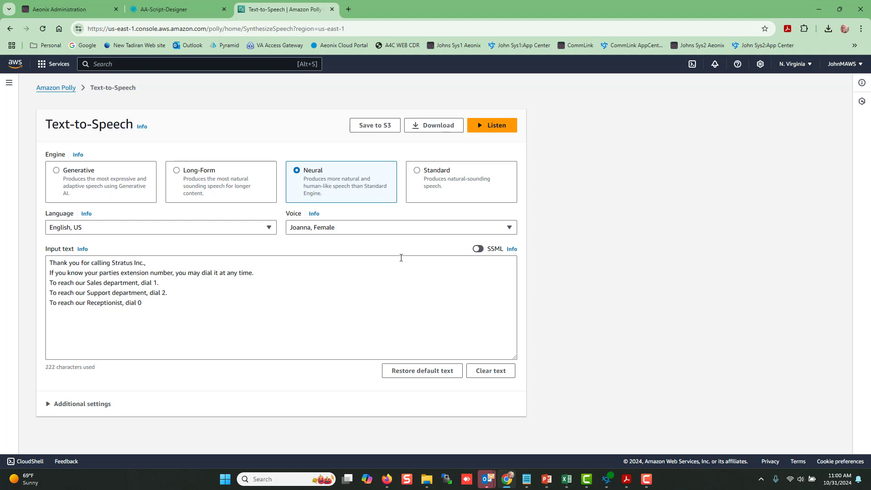
Download the generated speech and rename the new MP3 in the Downloads folder as "Stratus Inc AA Prompt.mp3"
left_click(434, 126)
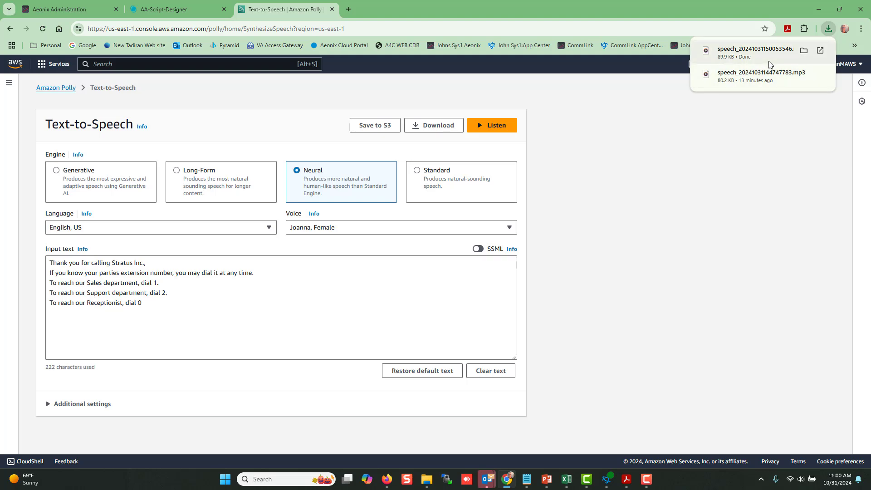
left_click(804, 51)
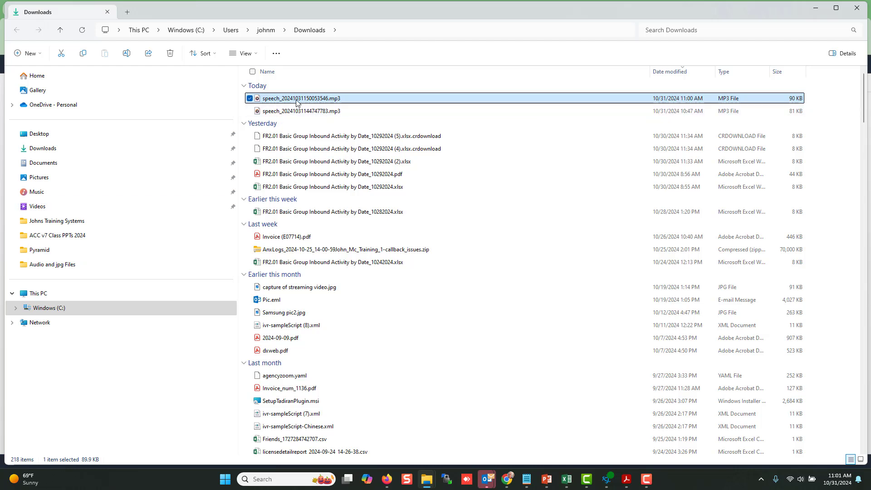
right_click(297, 101)
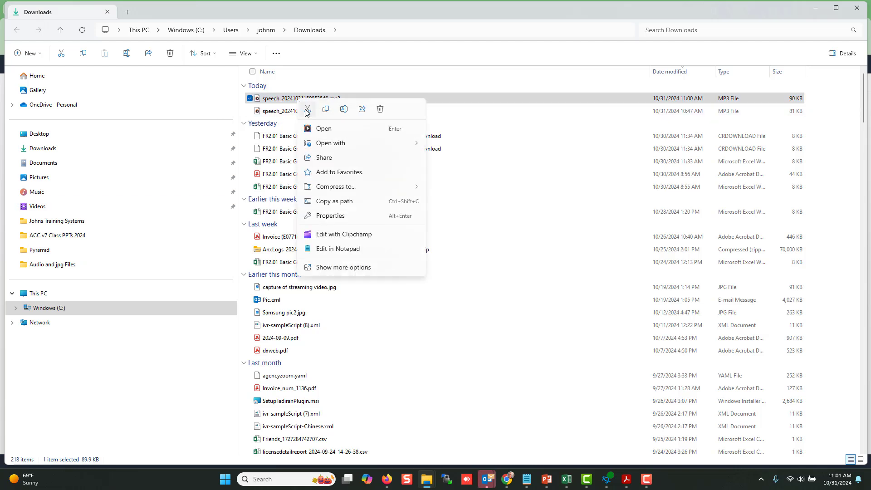
left_click(343, 110)
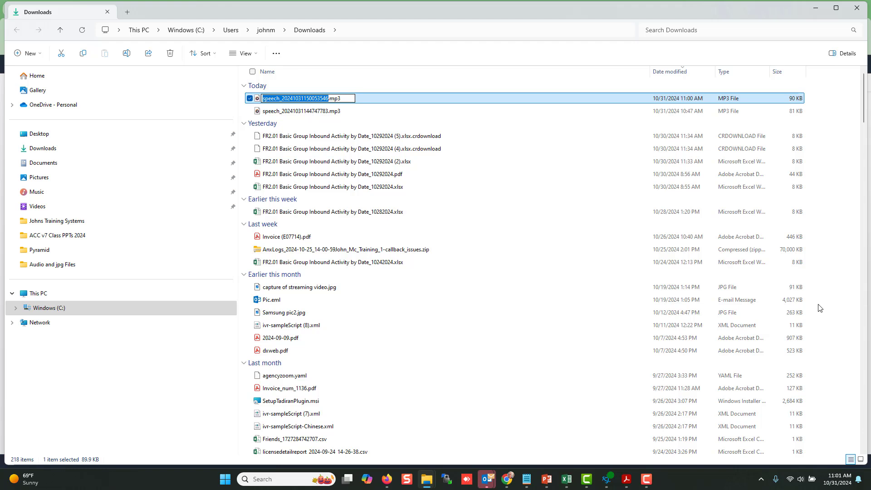
type("Stratus Inc")
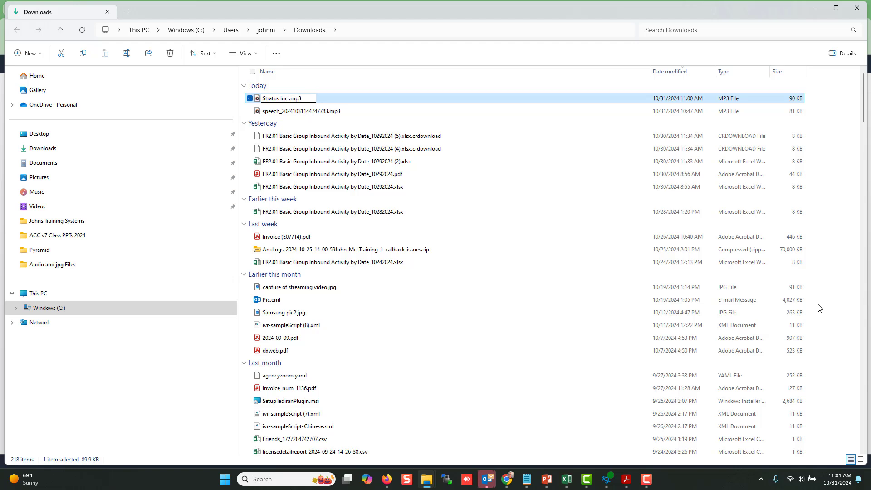
type(" AA")
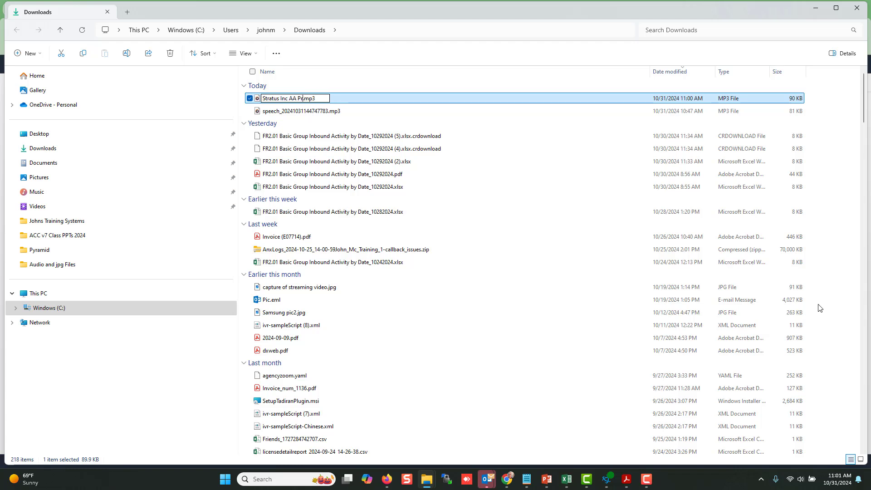
type(" Prompt")
key("Return")
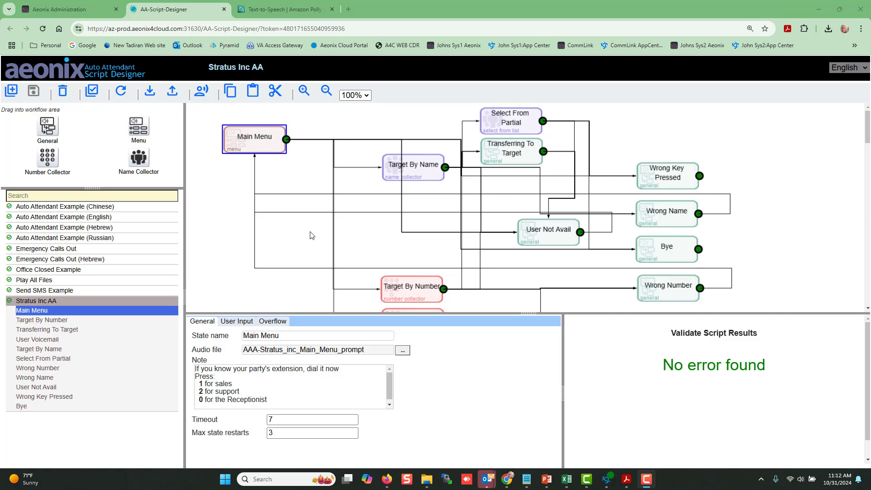
Upload the audio file "Stratus Inc AA Prompt.mp3" to the AA-Script-Designer with English as its language
mouse_move(253, 137)
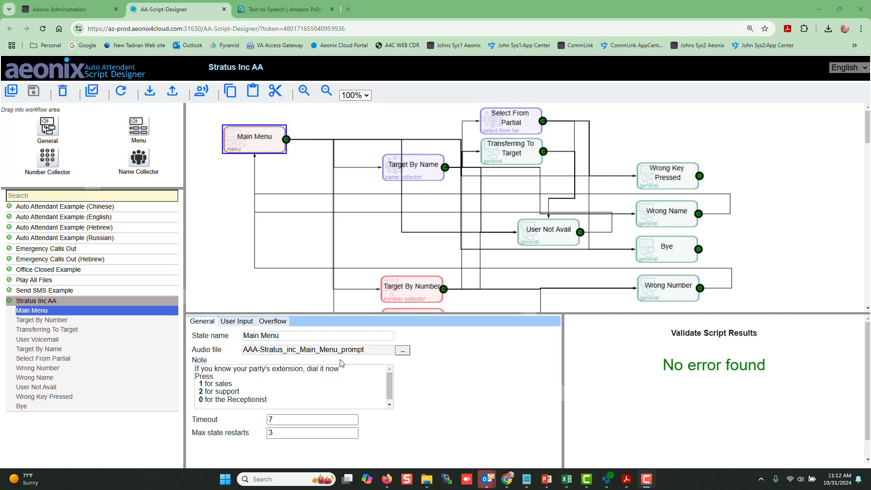
left_click(200, 97)
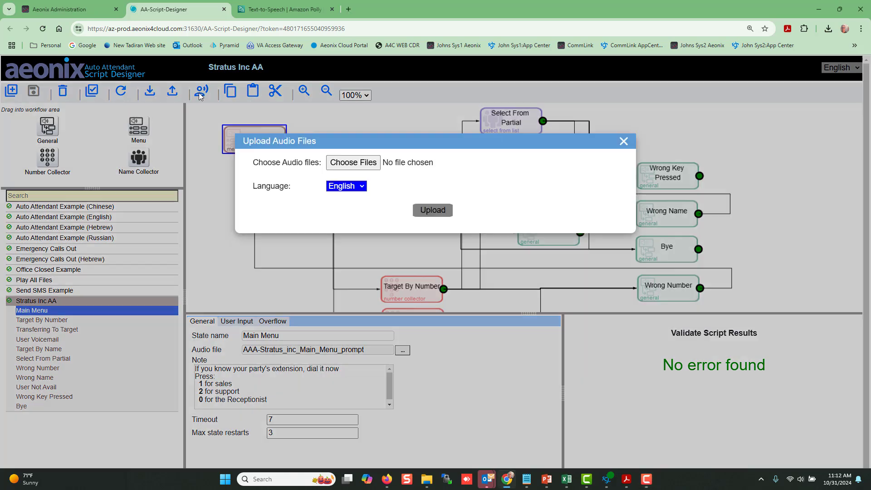
left_click(347, 164)
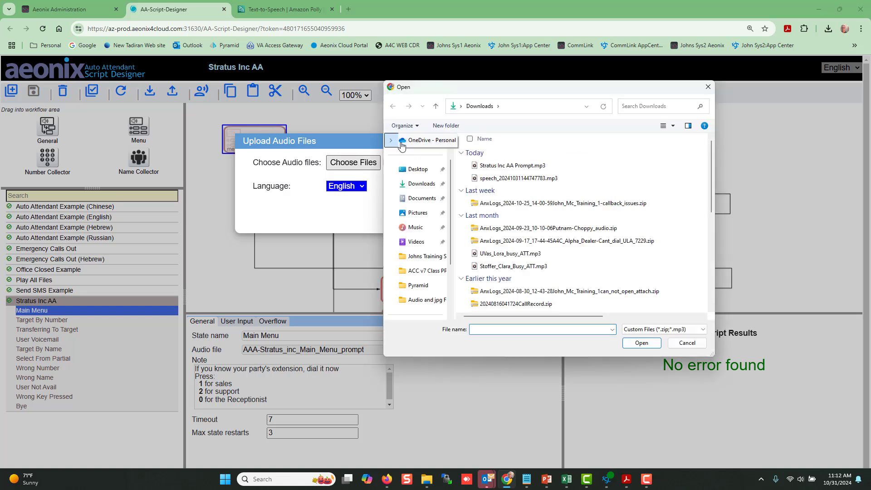
left_click(497, 167)
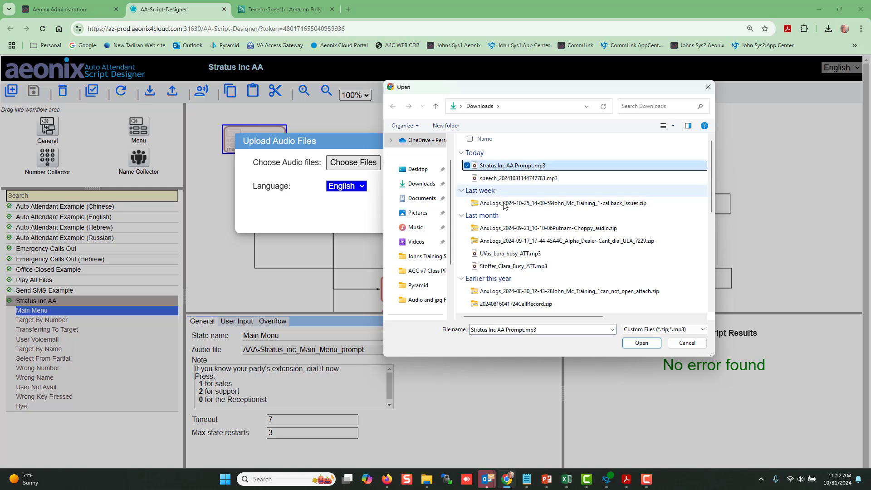
left_click(641, 343)
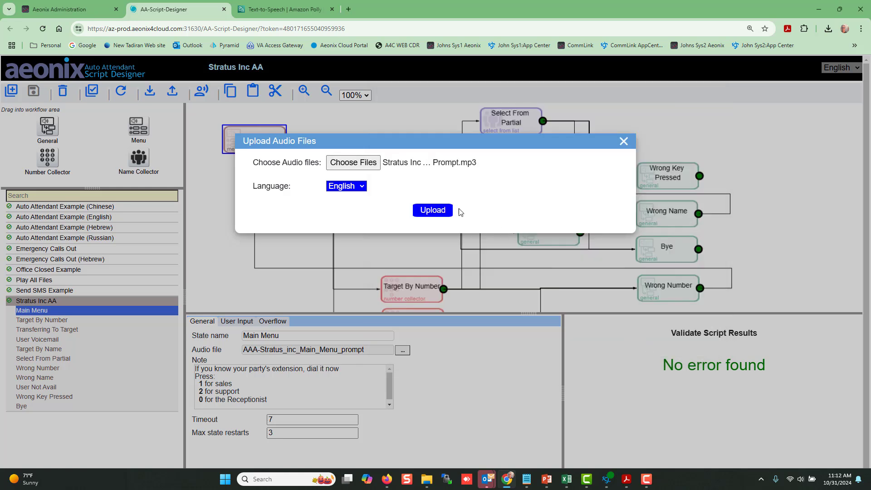
left_click(444, 210)
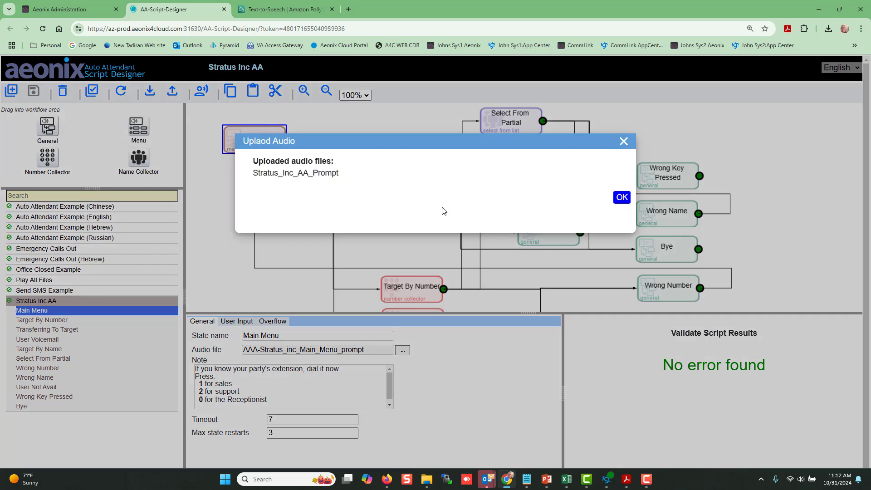
left_click(622, 199)
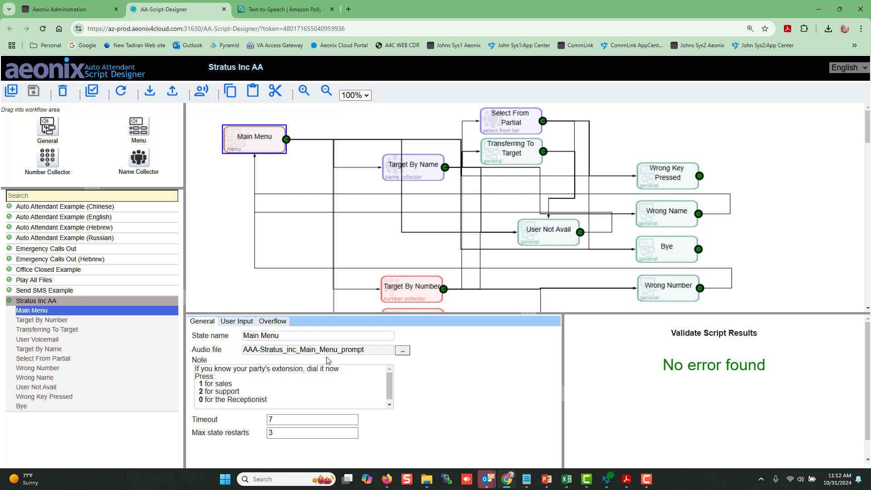
Replace the Main Menu state's audio file with Stratus_Inc_AA_Prompt and save the Stratus Inc AA script
left_click(402, 352)
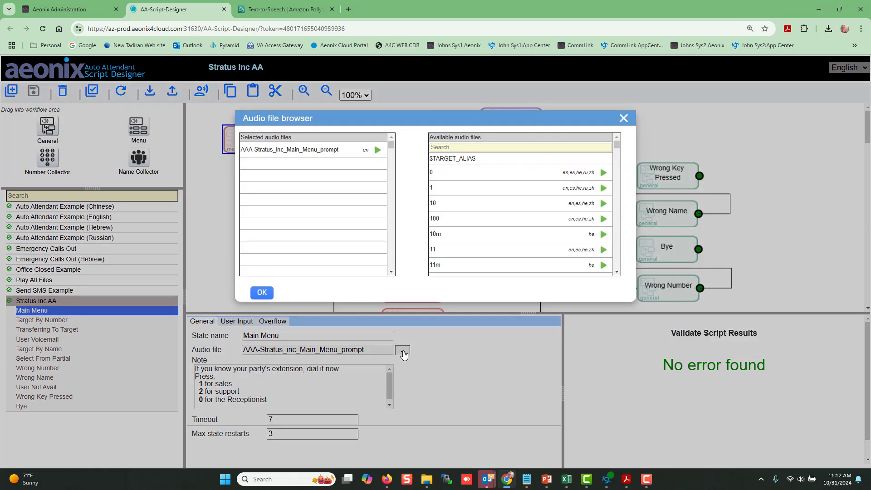
left_click_drag(277, 151, 563, 195)
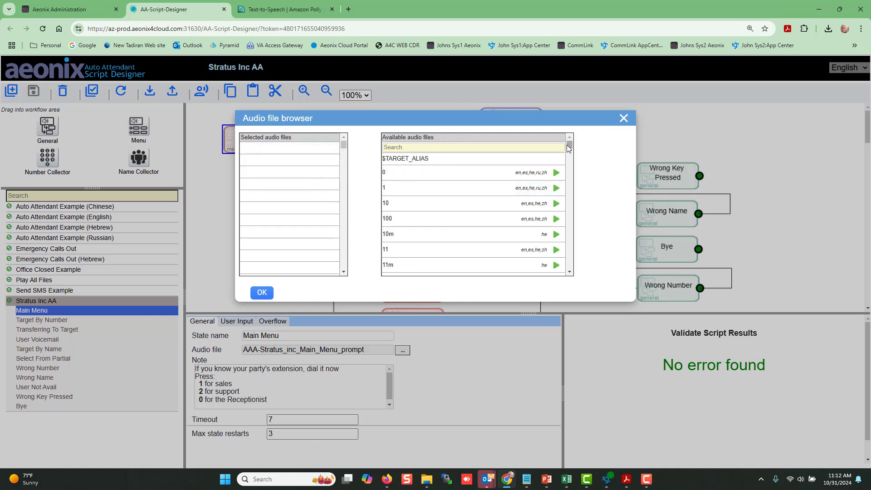
left_click_drag(570, 148, 583, 225)
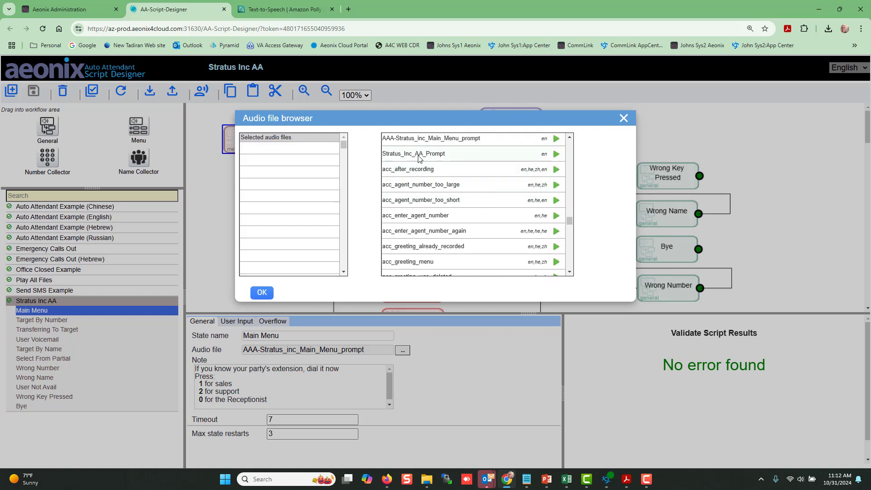
left_click_drag(411, 157, 281, 155)
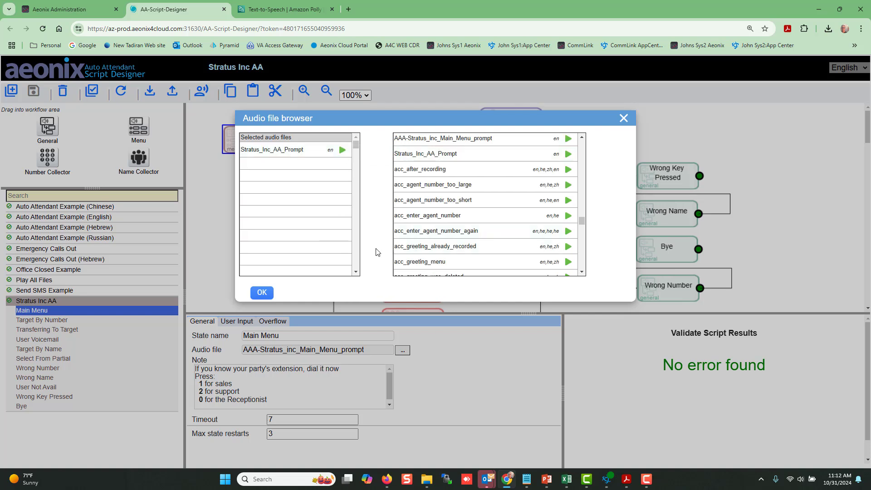
left_click(263, 293)
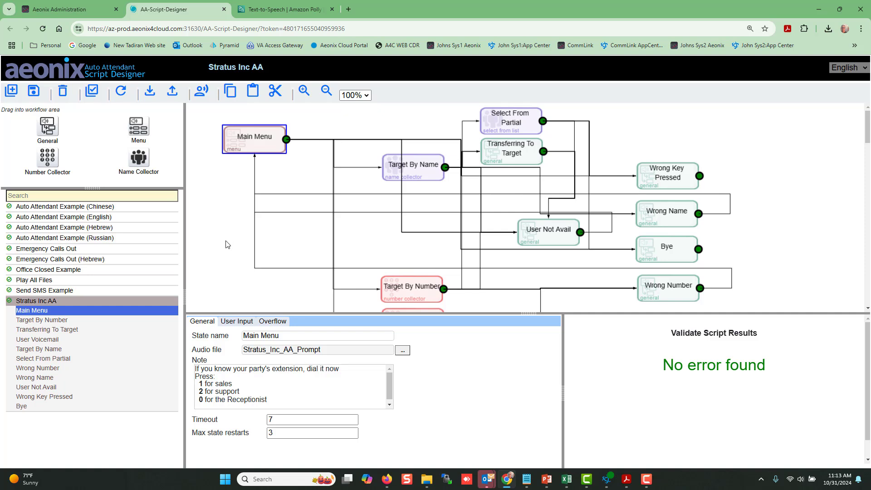
left_click(32, 92)
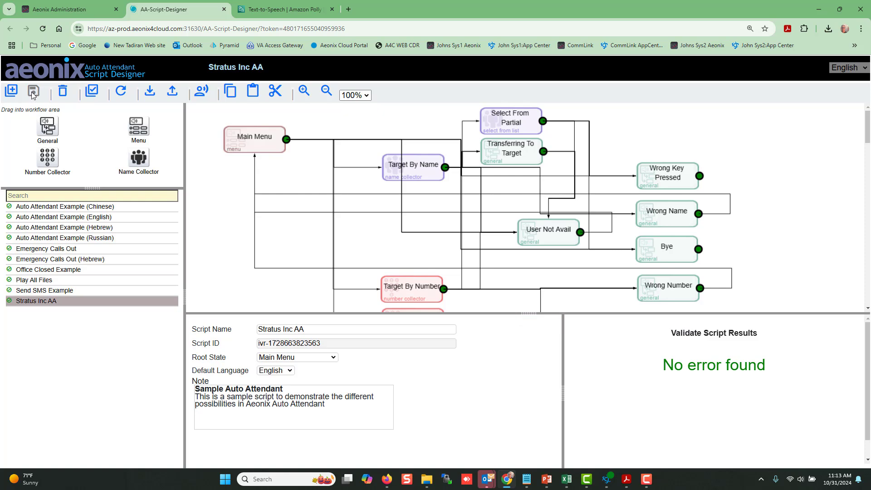
Check in Aeonix Administration which default script the Main Auto Attendant 8000 uses, leaving its settings unsaved
left_click(71, 9)
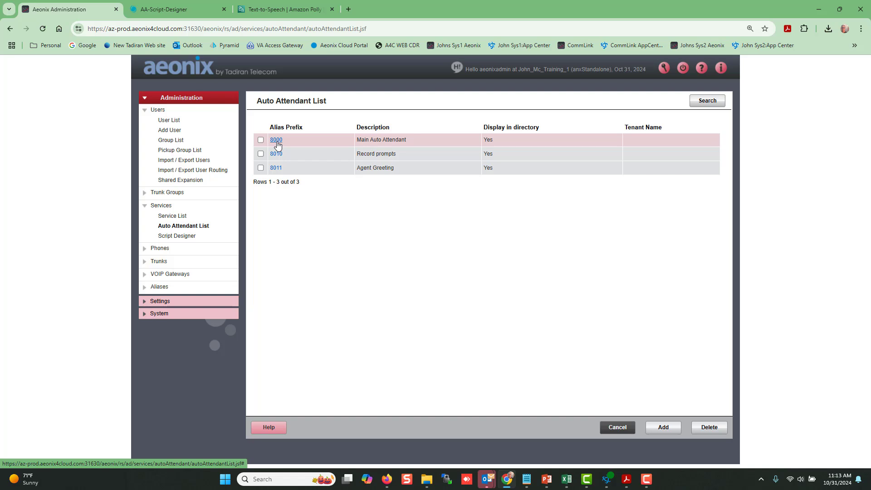
left_click(276, 140)
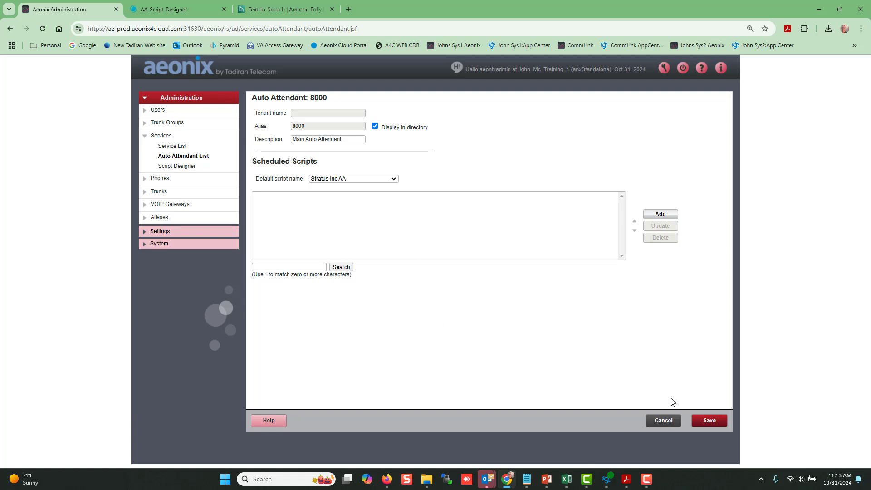
left_click(664, 422)
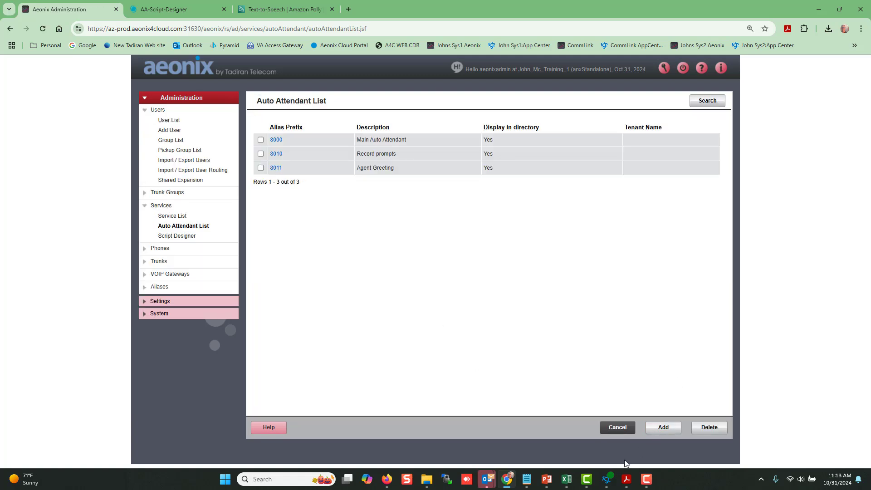
Call auto attendant 8000 from Aeonix Touch, listen to the main menu greeting and hang up
left_click(606, 479)
left_click_drag(657, 23, 557, 25)
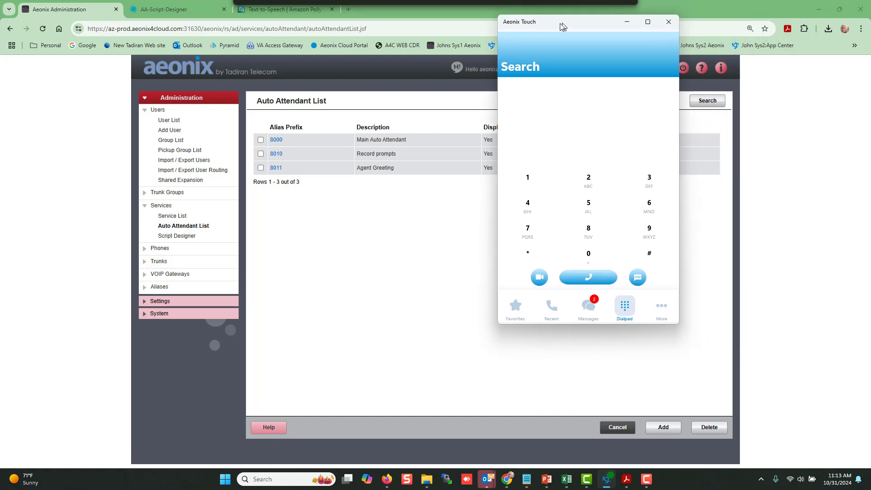
left_click(583, 231)
left_click(583, 256)
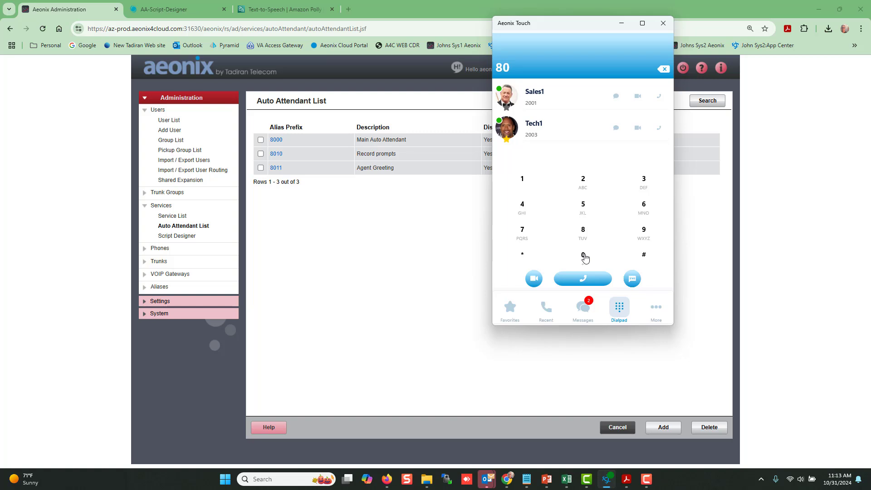
left_click(584, 255)
left_click(583, 255)
left_click(583, 279)
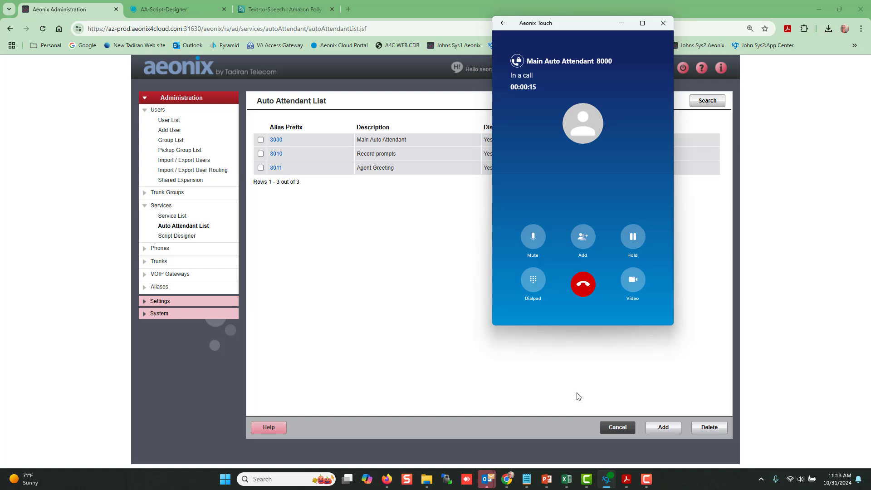
left_click(583, 285)
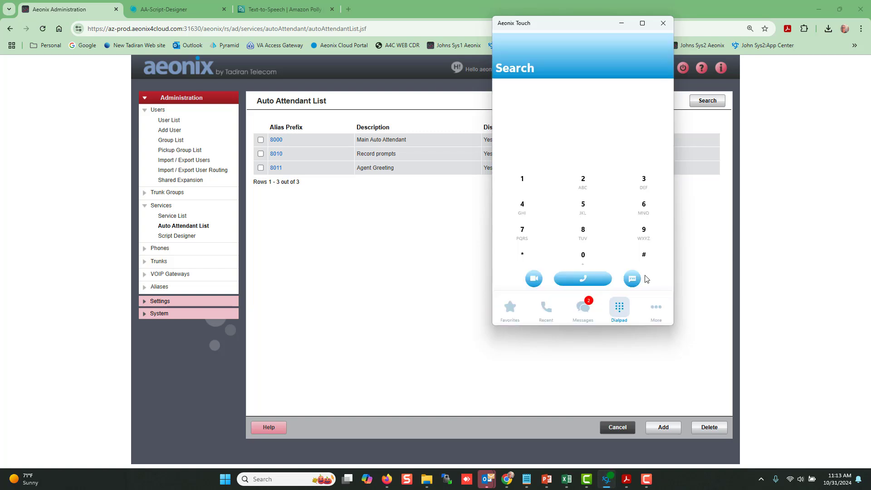